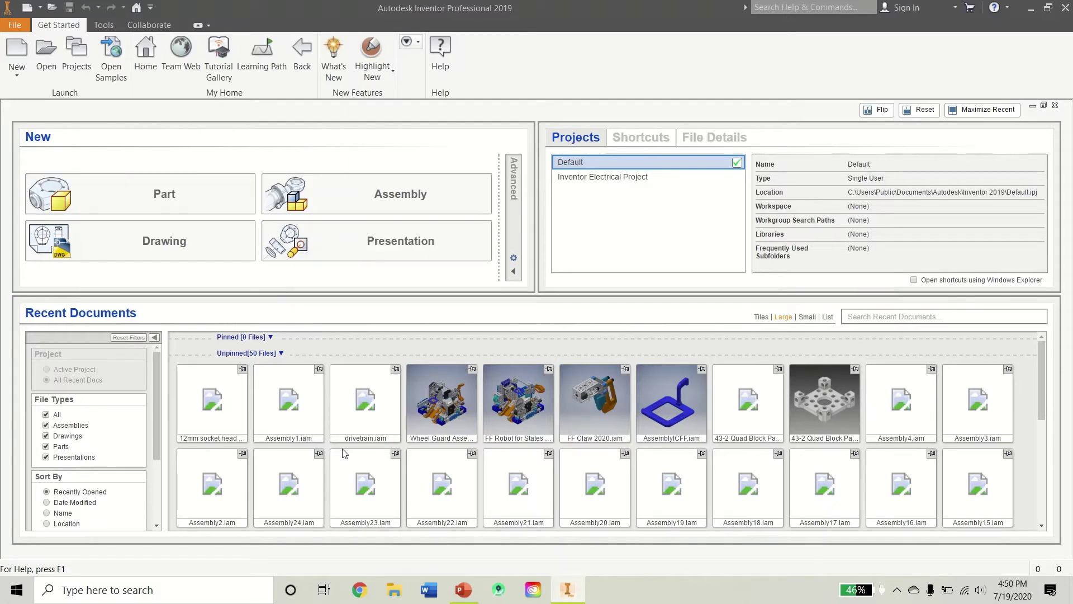
Switch to Chrome and go to the goBILDA website
left_click(369, 592)
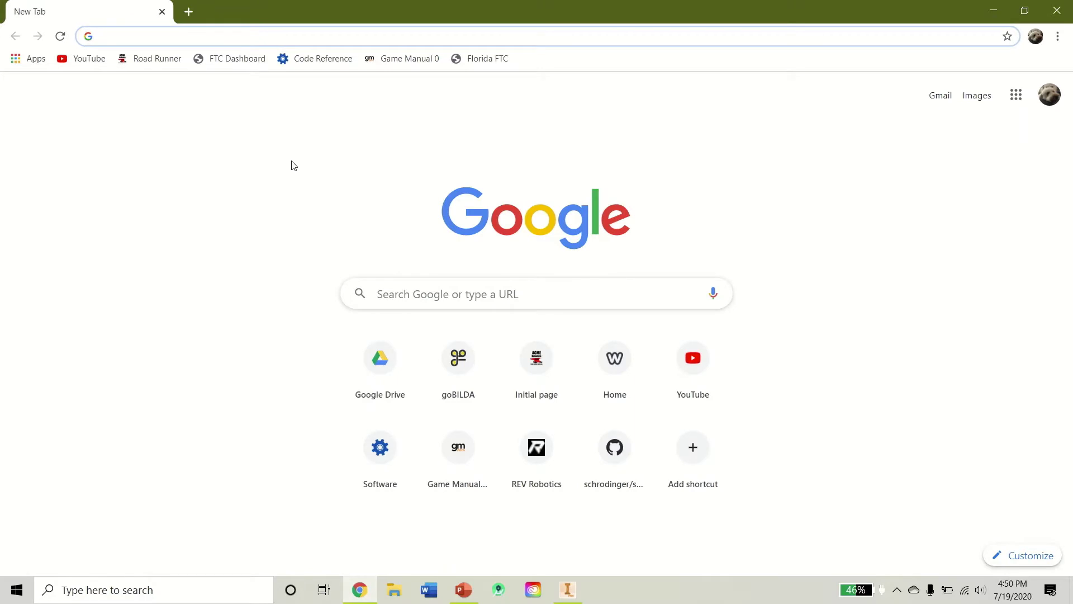
type("g")
key("Return")
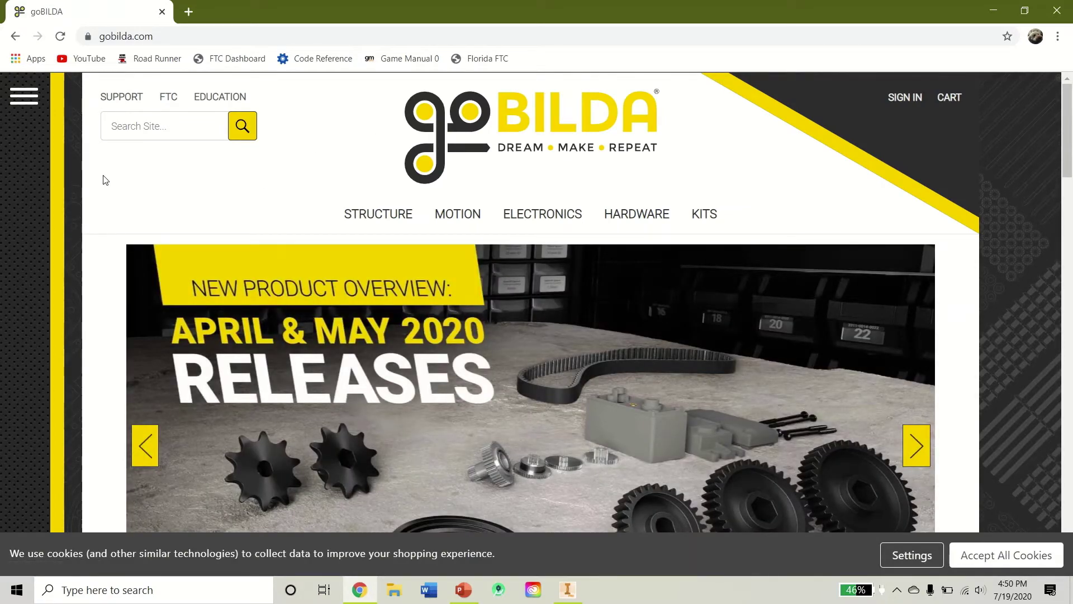
scroll(104, 228, "down", 1)
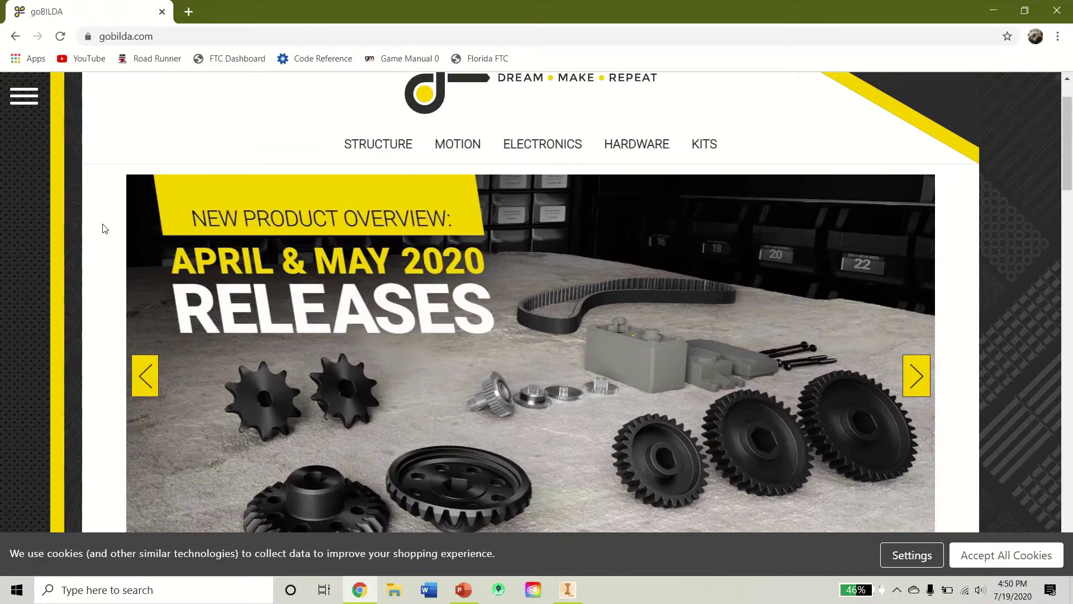
scroll(102, 228, "down", 10)
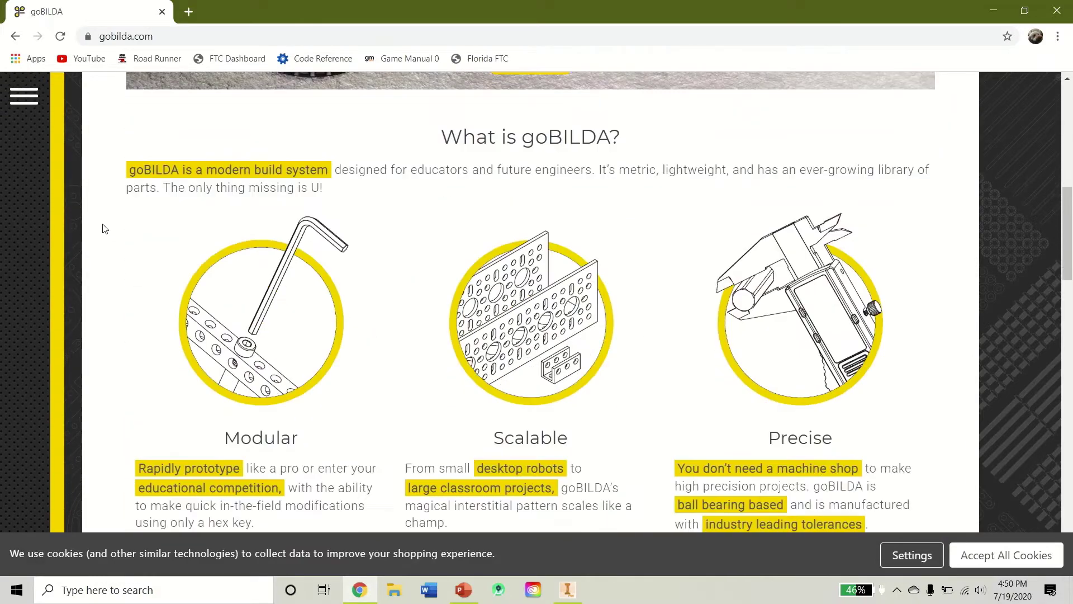
scroll(102, 228, "down", 3)
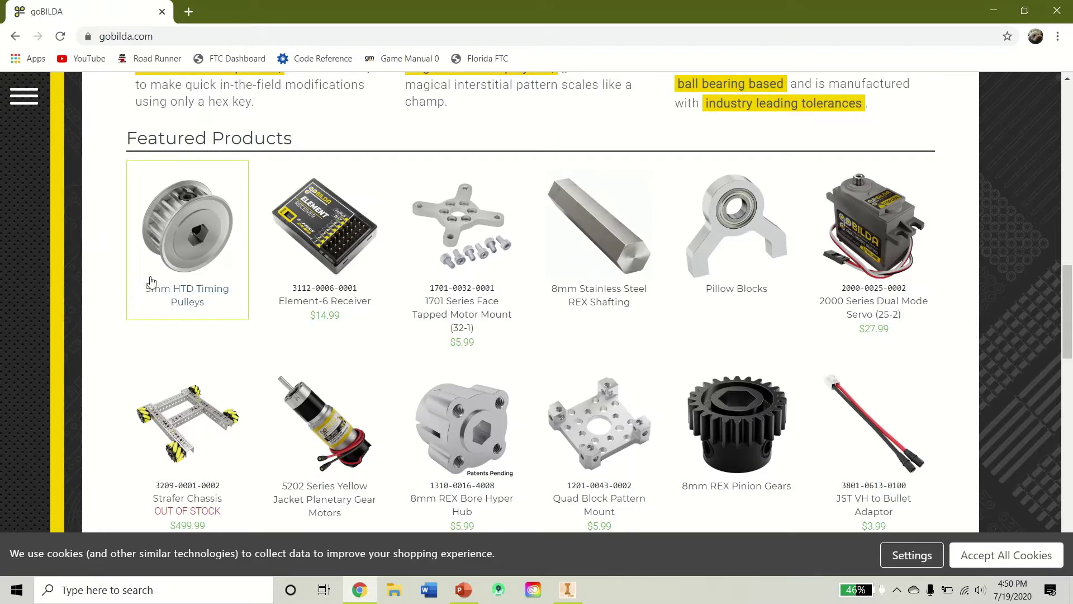
left_click(603, 414)
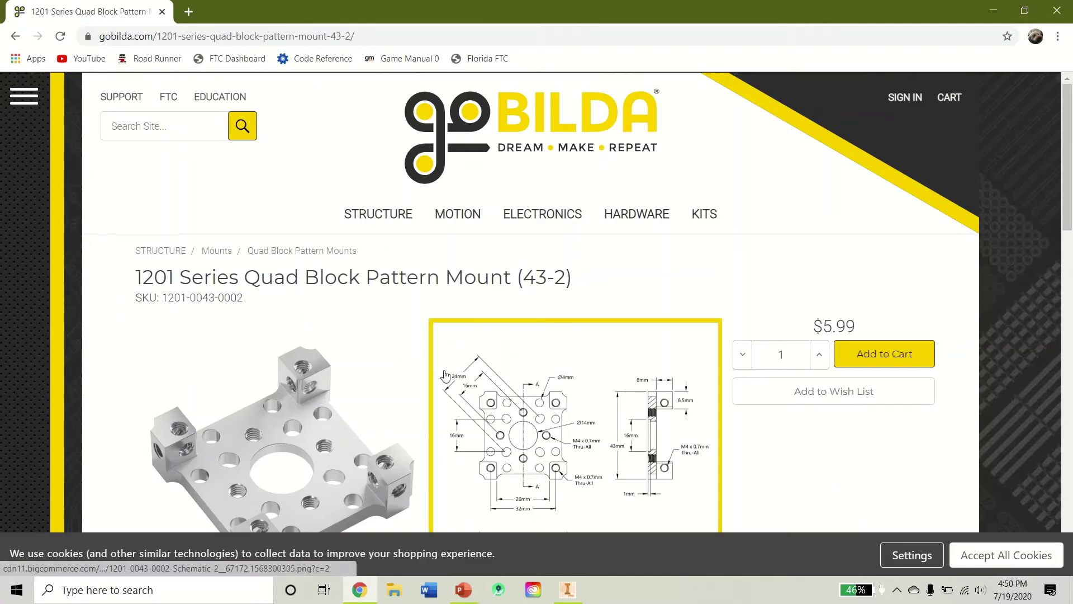
Download the STEP file of the 1201 Series Quad Block Pattern Mount (43-2)
scroll(165, 317, "down", 4)
scroll(111, 338, "down", 4)
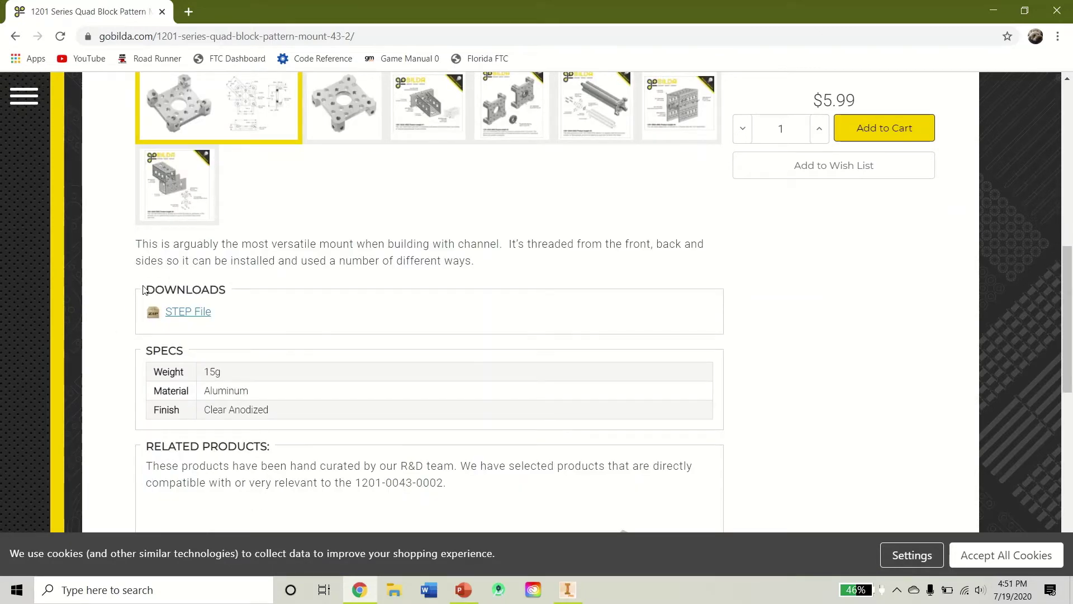
left_click(176, 318)
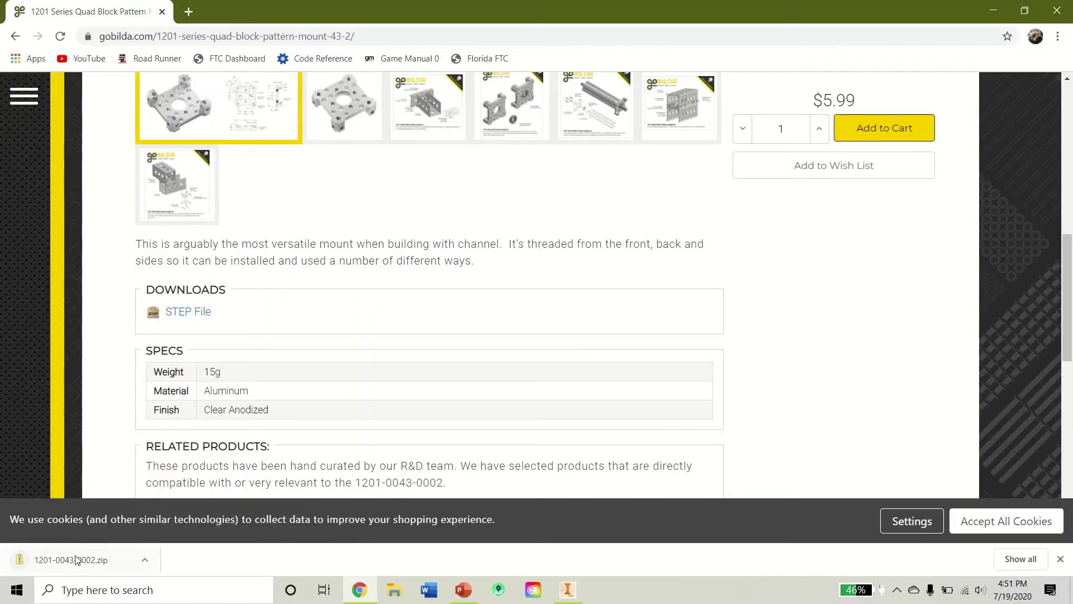
left_click(145, 560)
left_click(164, 511)
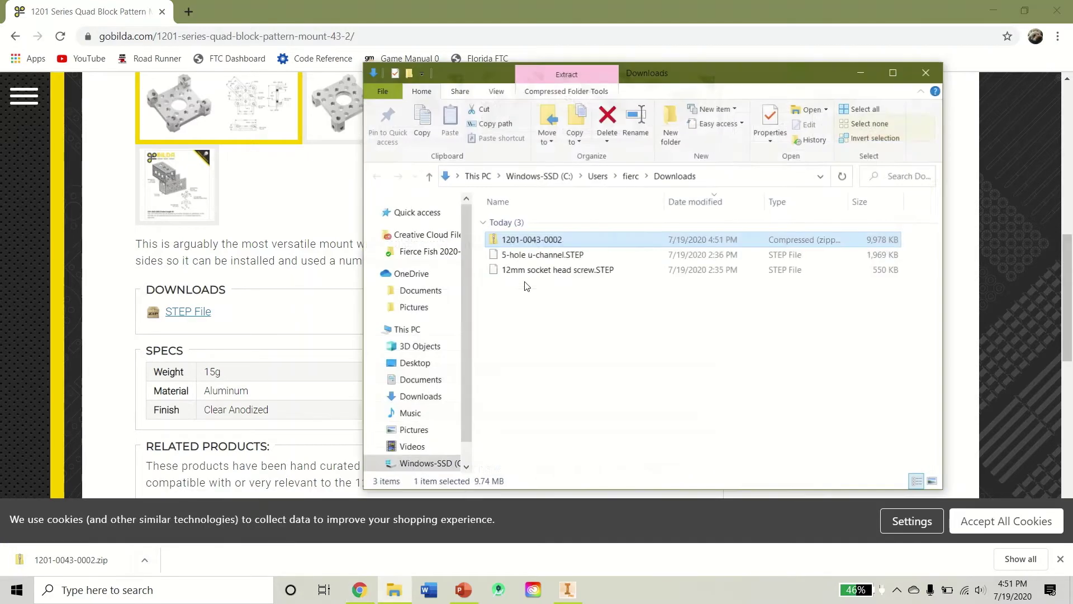
right_click(545, 240)
left_click(575, 285)
left_click(523, 232)
left_click_drag(522, 232, 466, 234)
key("BackSpace")
key("Return")
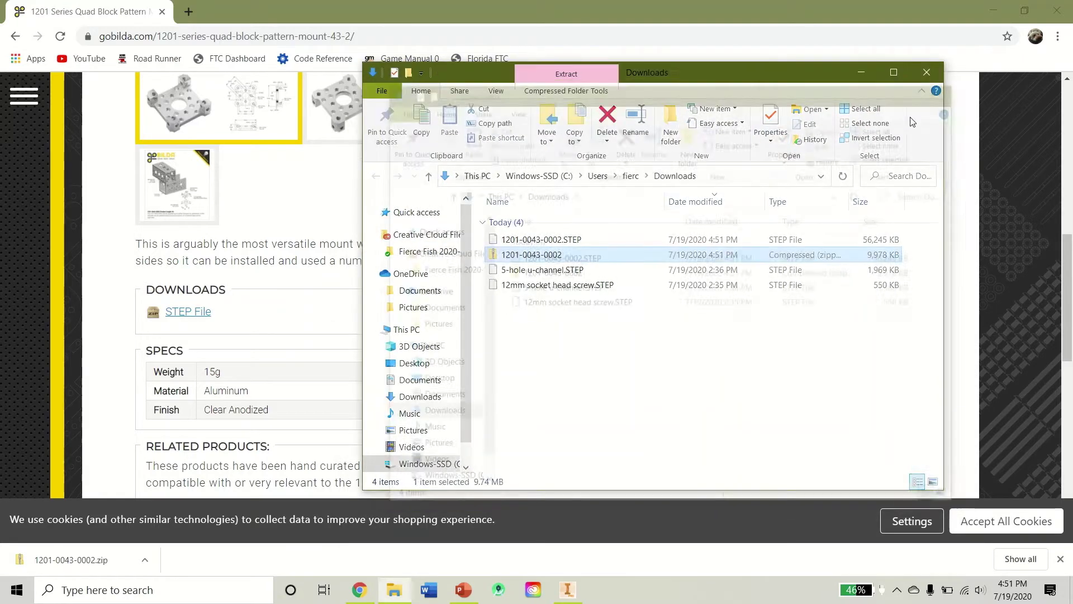
key("Delete")
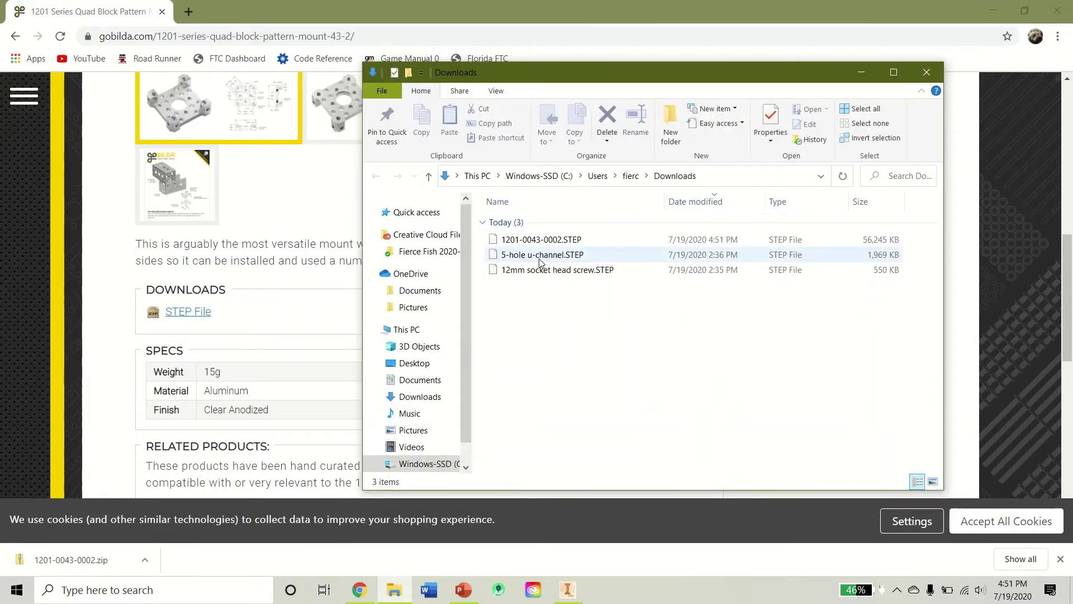
Rename the extracted 1201-0043-0002.STEP file as "quad block pattern mount.STEP"
right_click(548, 246)
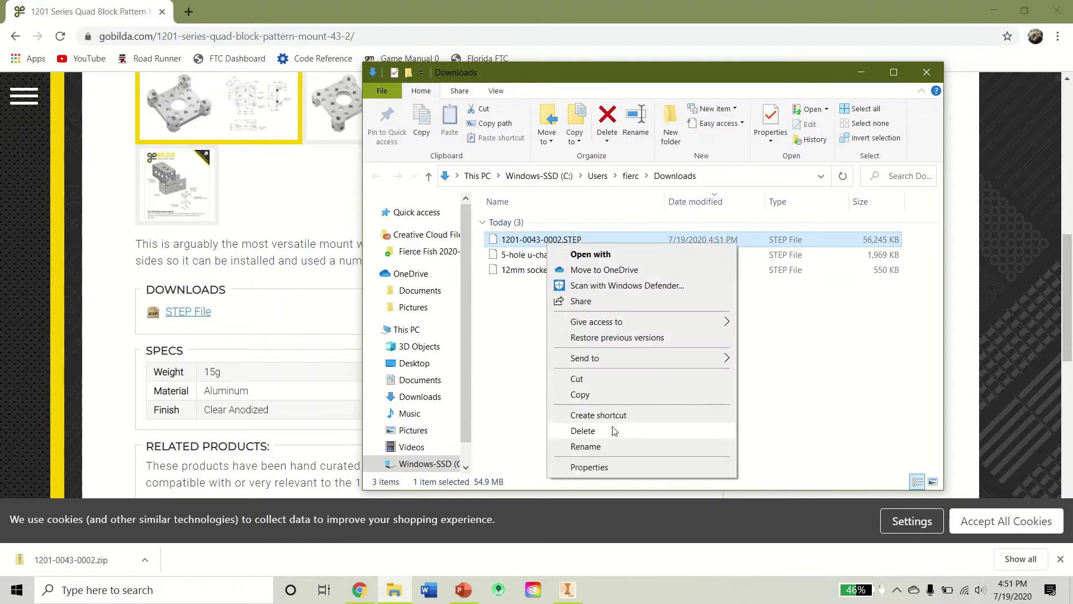
left_click(586, 446)
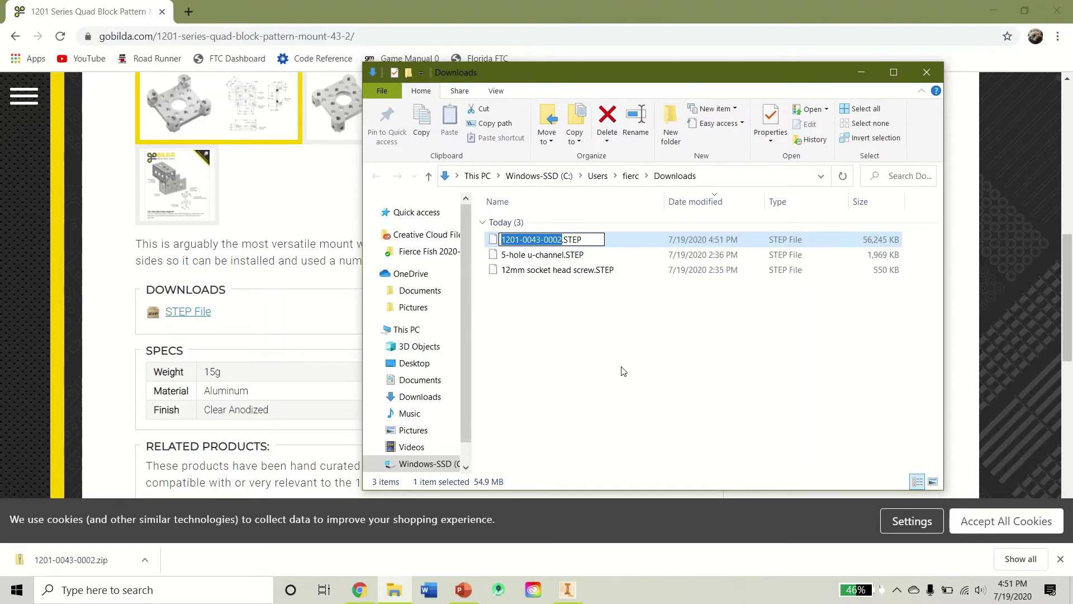
type("quad blo")
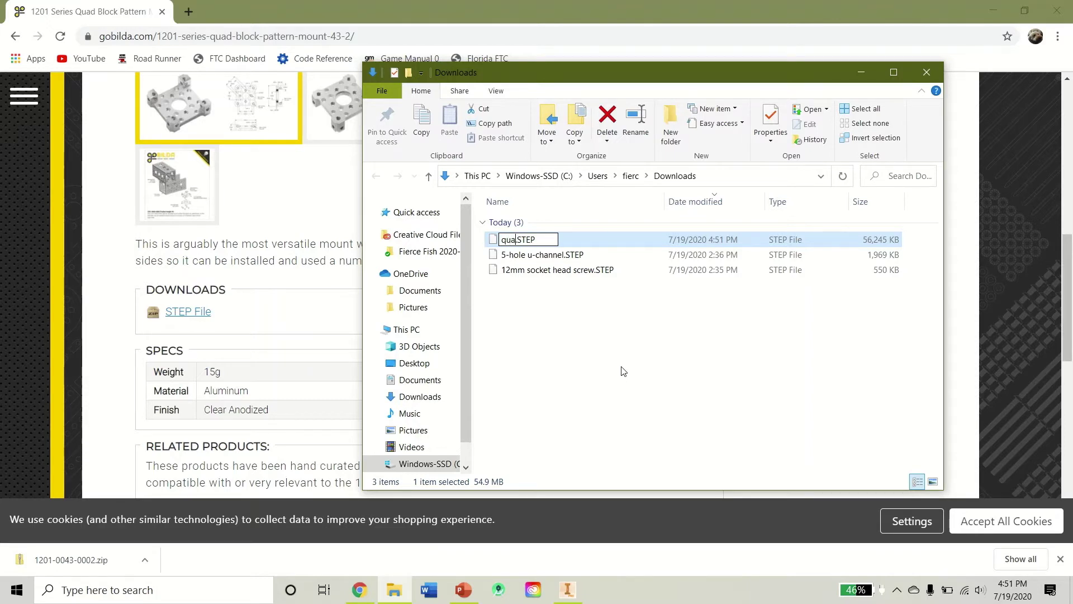
type("ck pattern m")
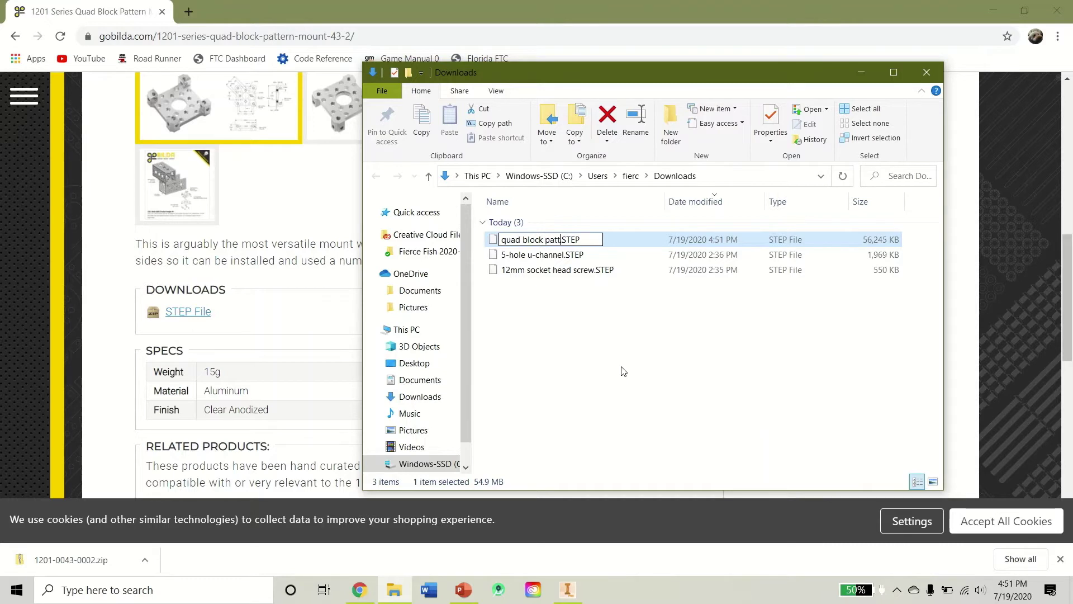
type("ount")
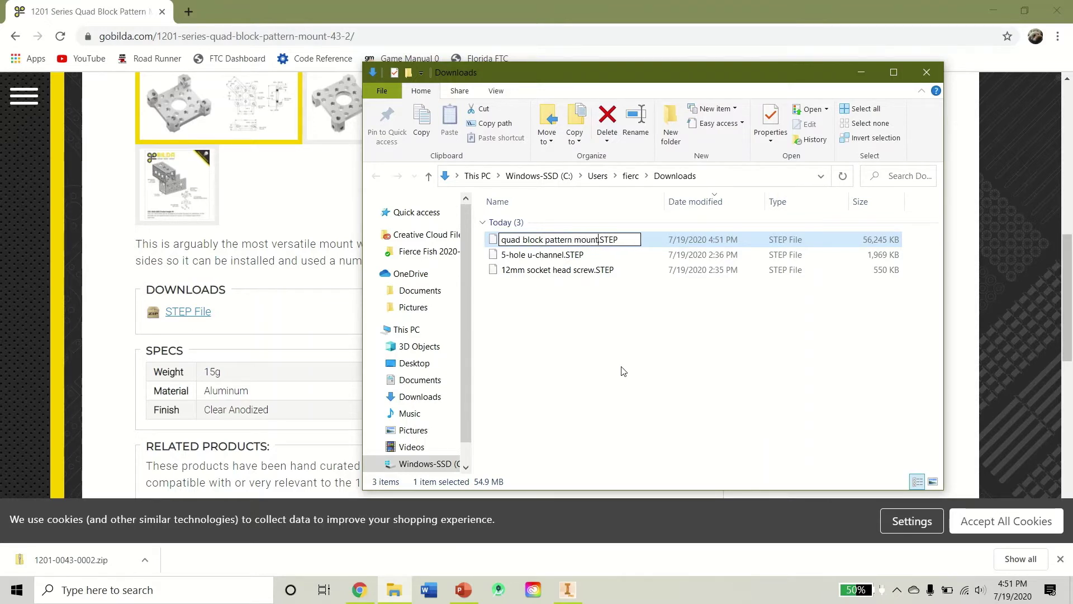
key("Return")
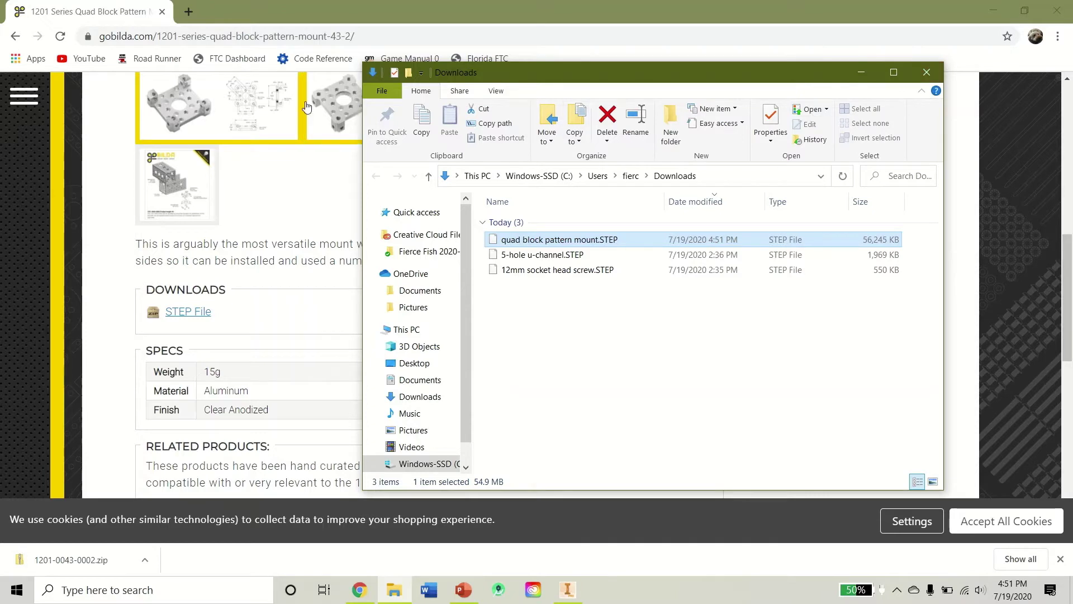
Close the browser, return to Inventor and create a new assembly
left_click(1058, 8)
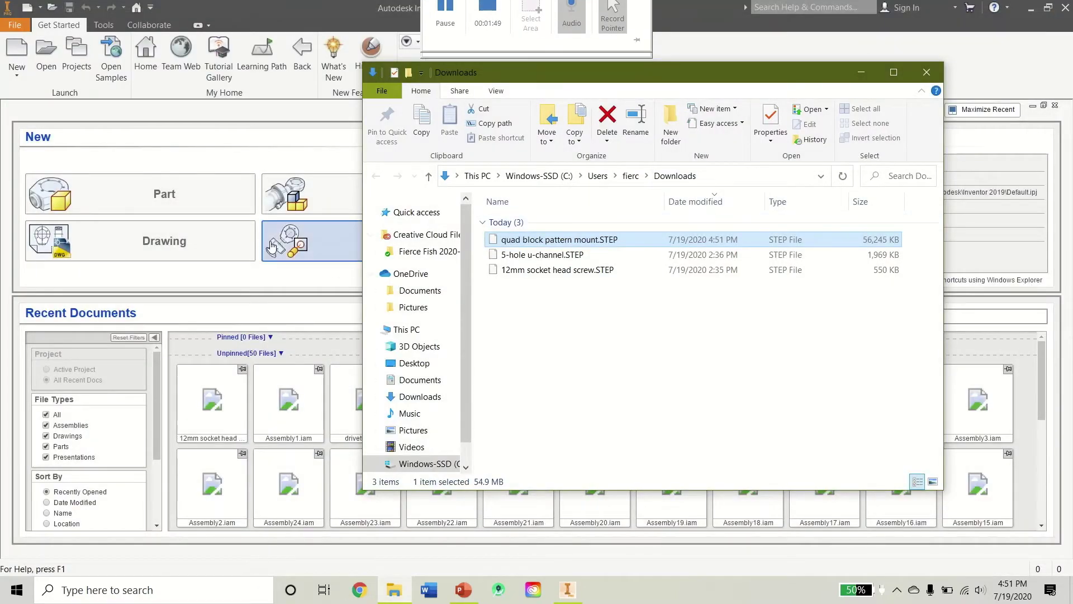
left_click(234, 158)
left_click(332, 194)
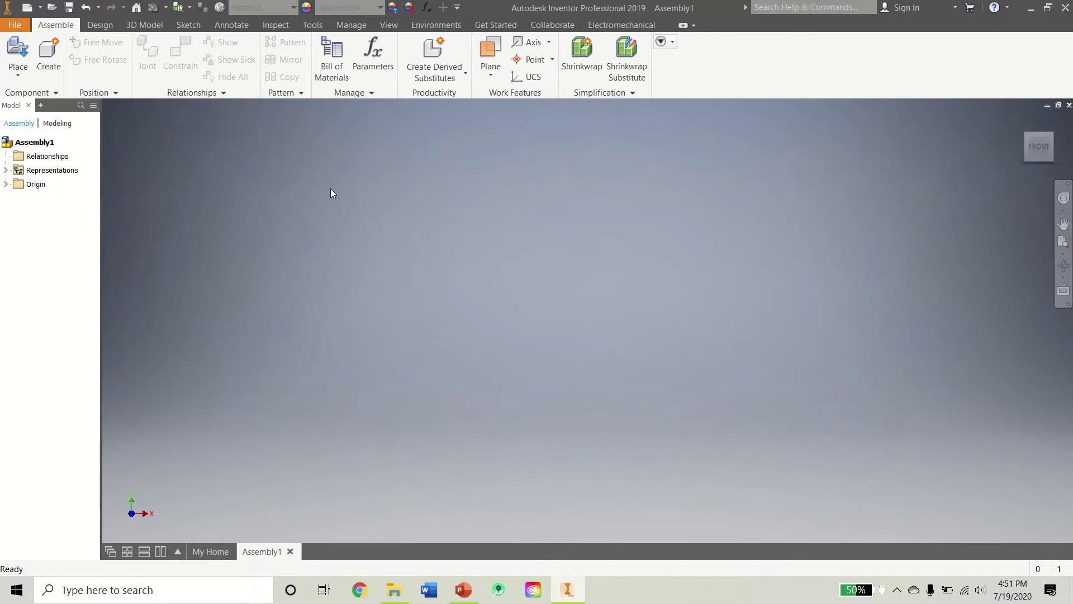
Import 5-hole u-channel.STEP from the Downloads folder as a converted model and place one instance in the assembly
left_click(395, 590)
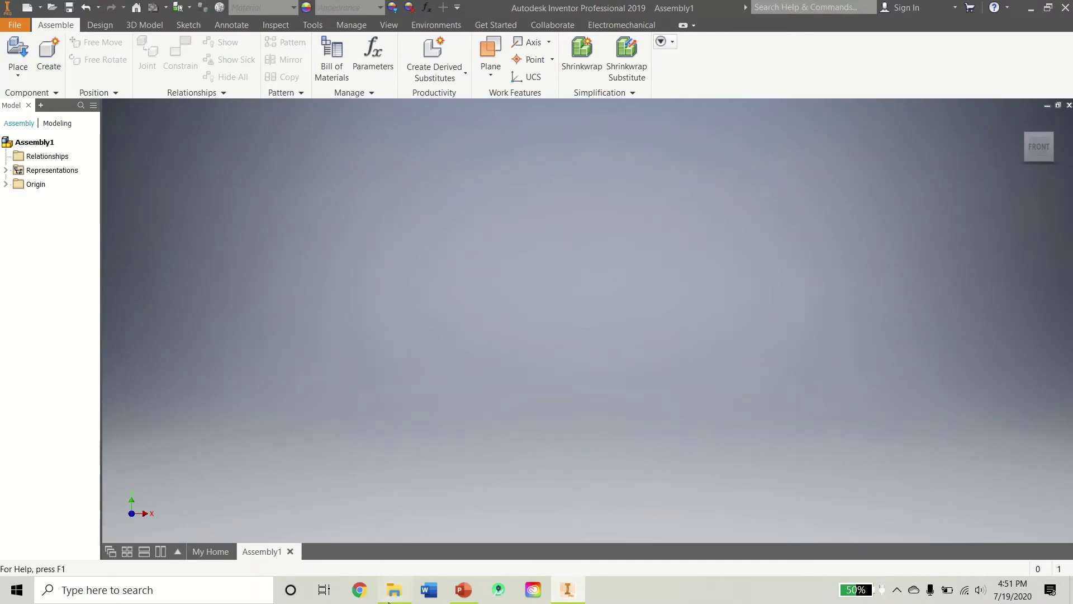
left_click(547, 259)
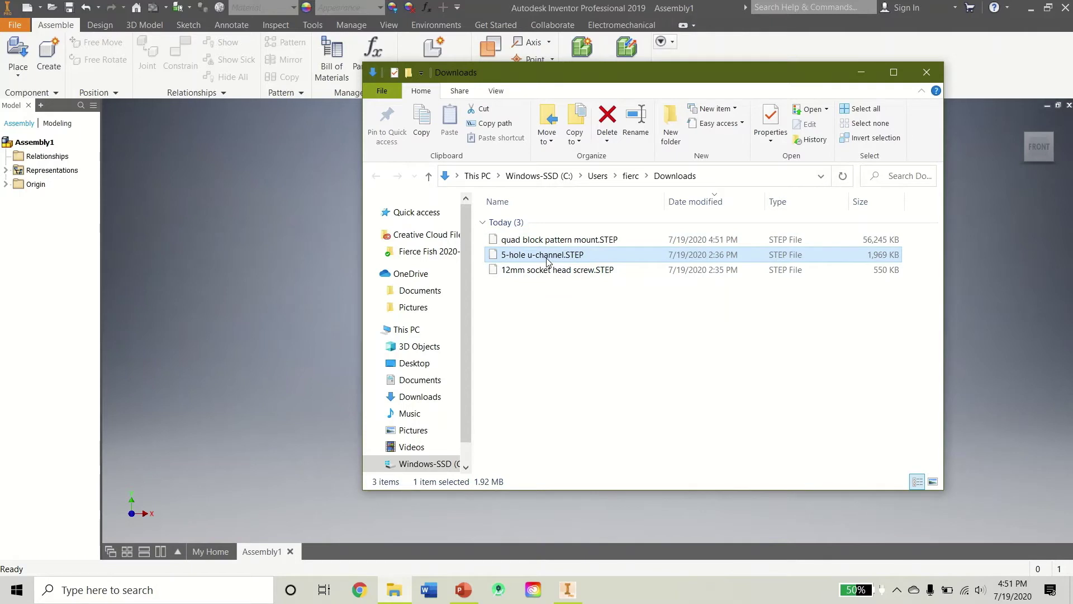
left_click_drag(561, 257, 267, 268)
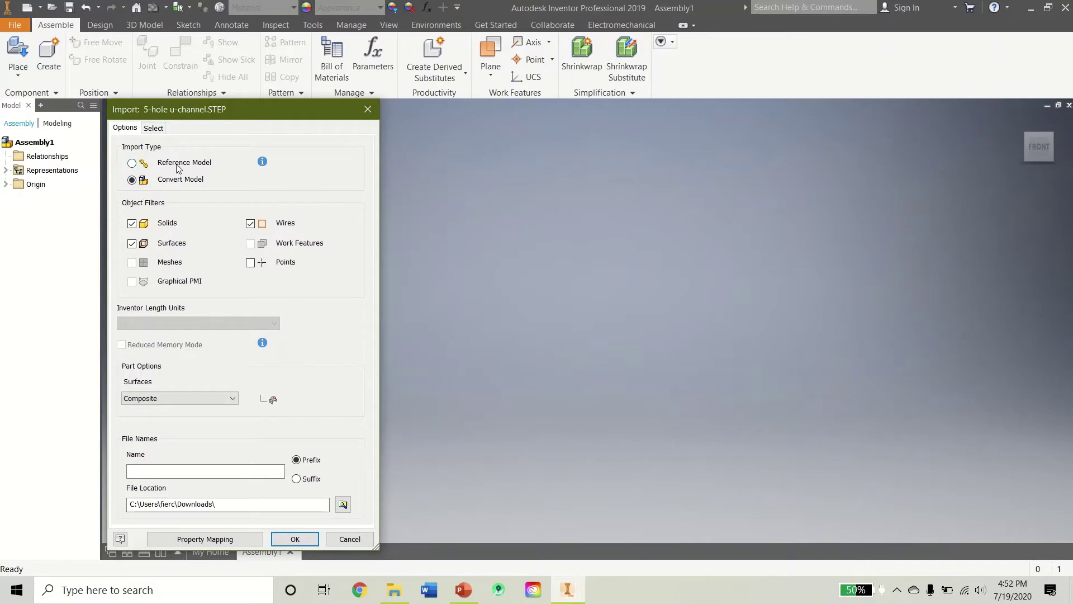
left_click(311, 540)
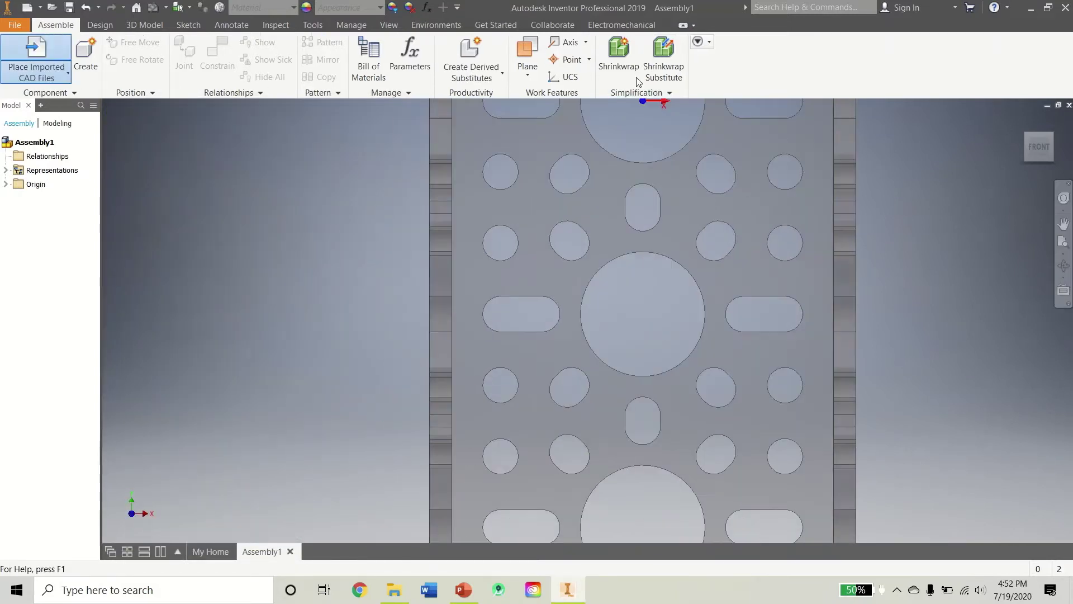
left_click(155, 239)
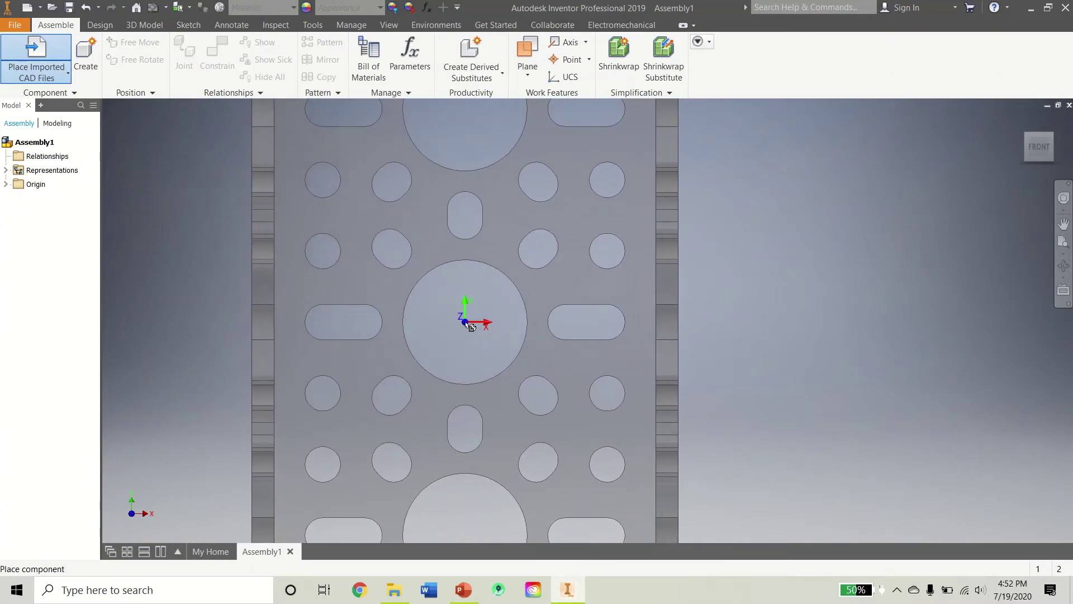
left_click(466, 322)
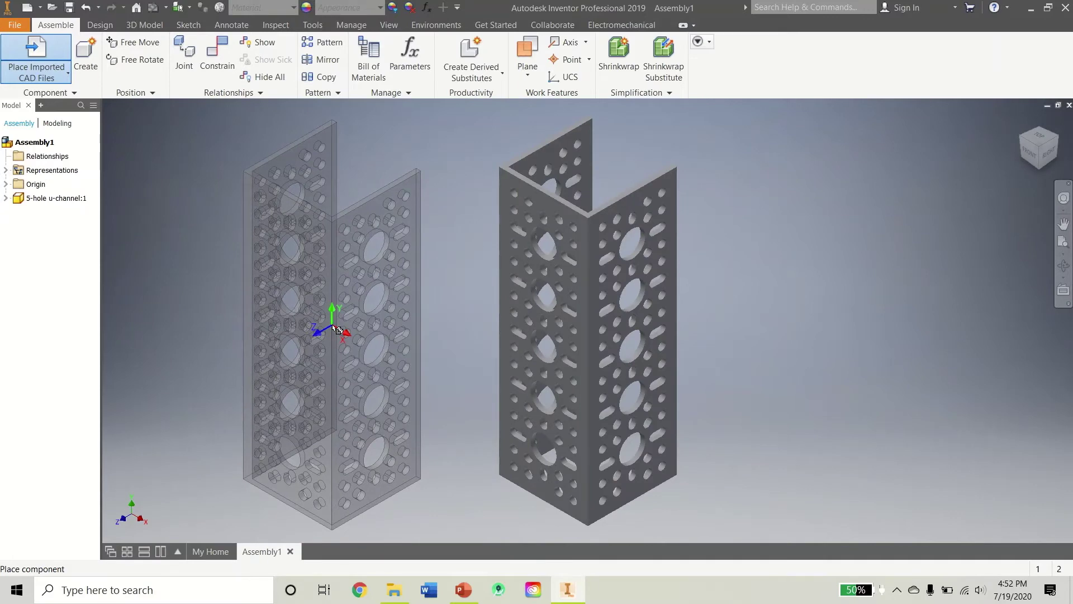
right_click(338, 329)
left_click(381, 330)
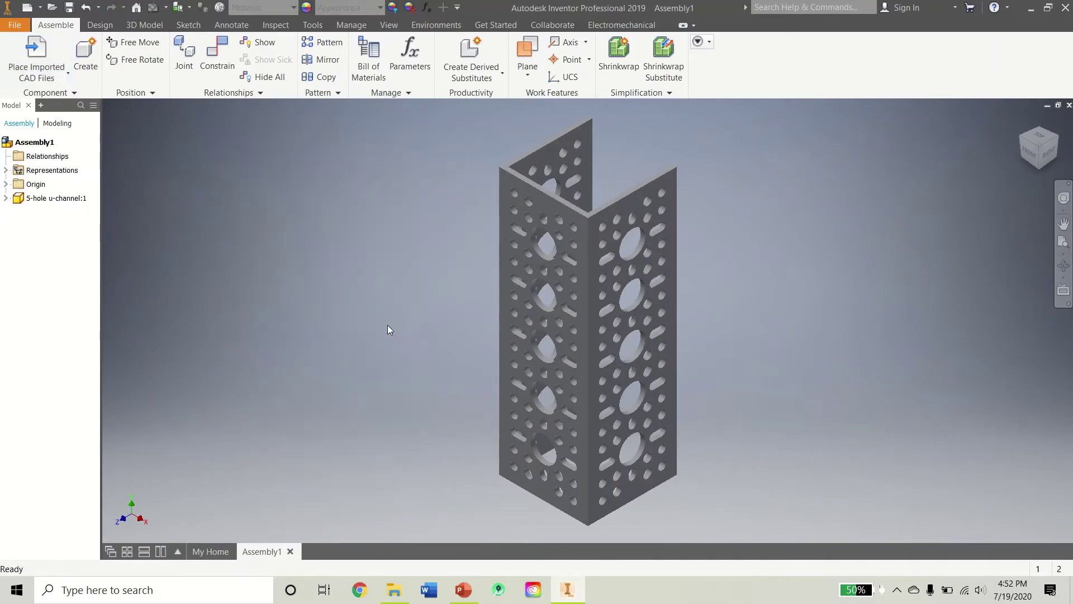
Move the placed u-channel slightly within the assembly and deselect it
left_click(643, 299)
left_click_drag(661, 297, 634, 288)
left_click(806, 287)
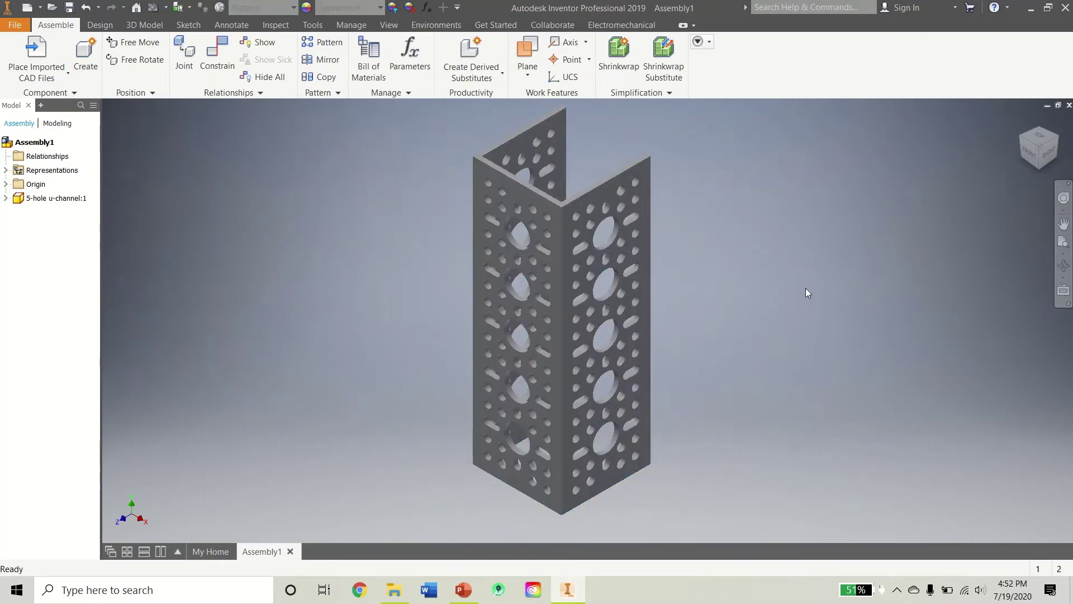
left_click(49, 75)
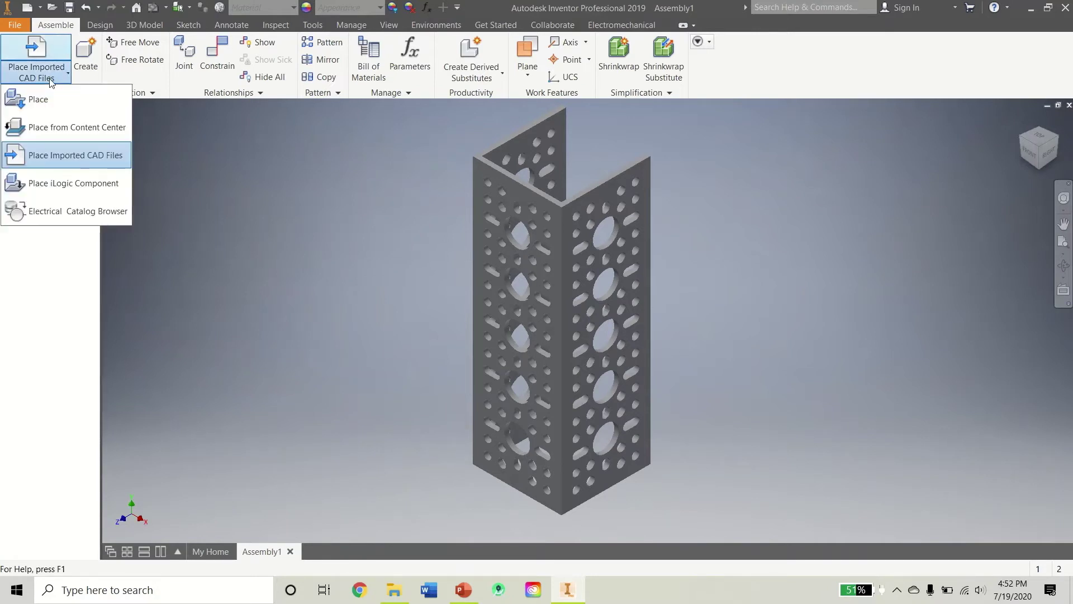
left_click(38, 99)
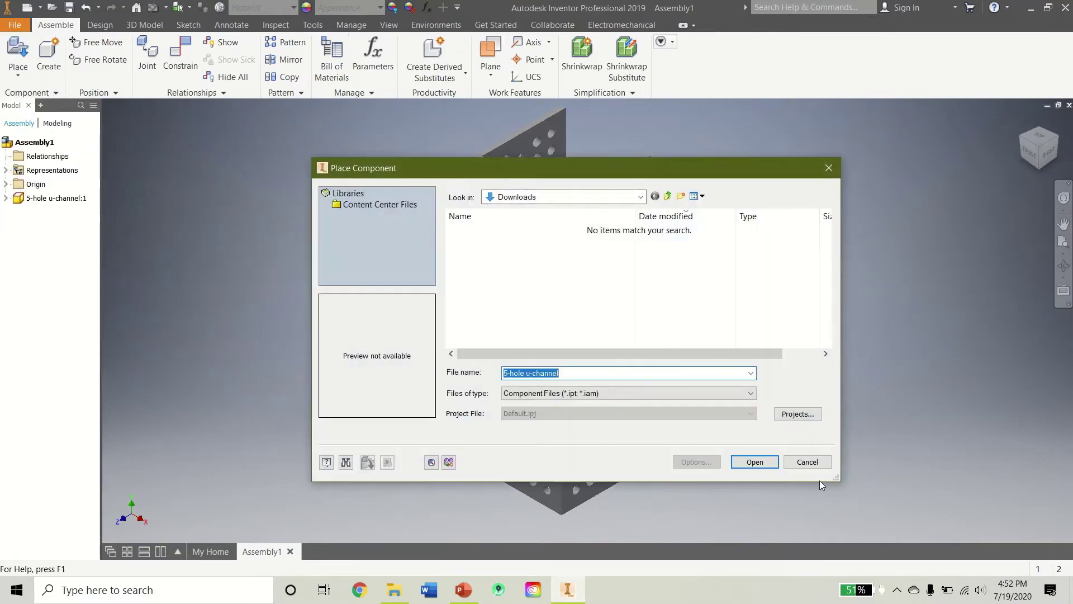
left_click(821, 465)
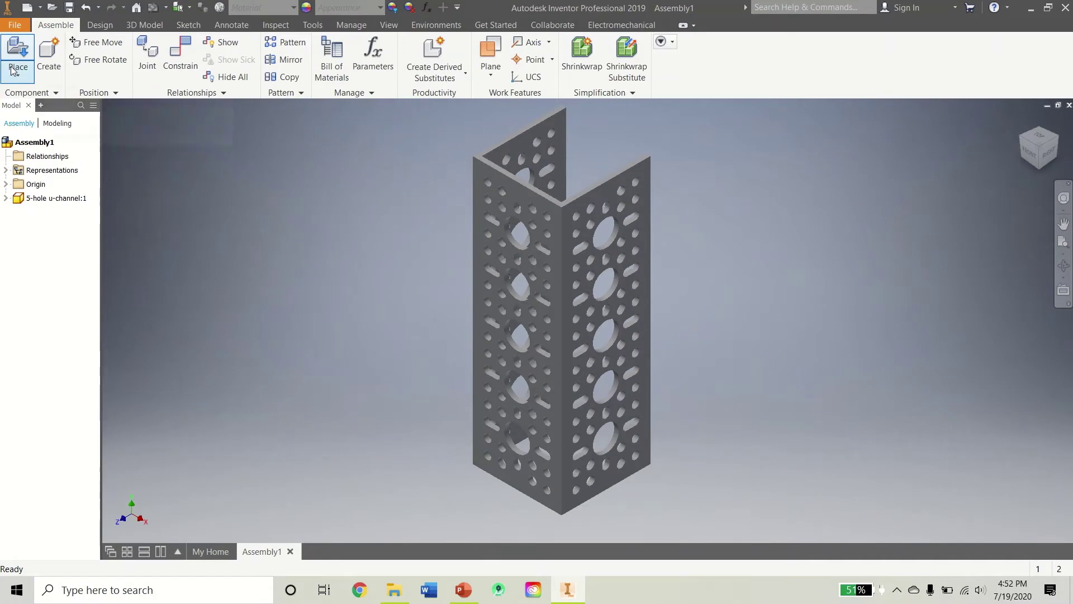
left_click(12, 70)
left_click(227, 211)
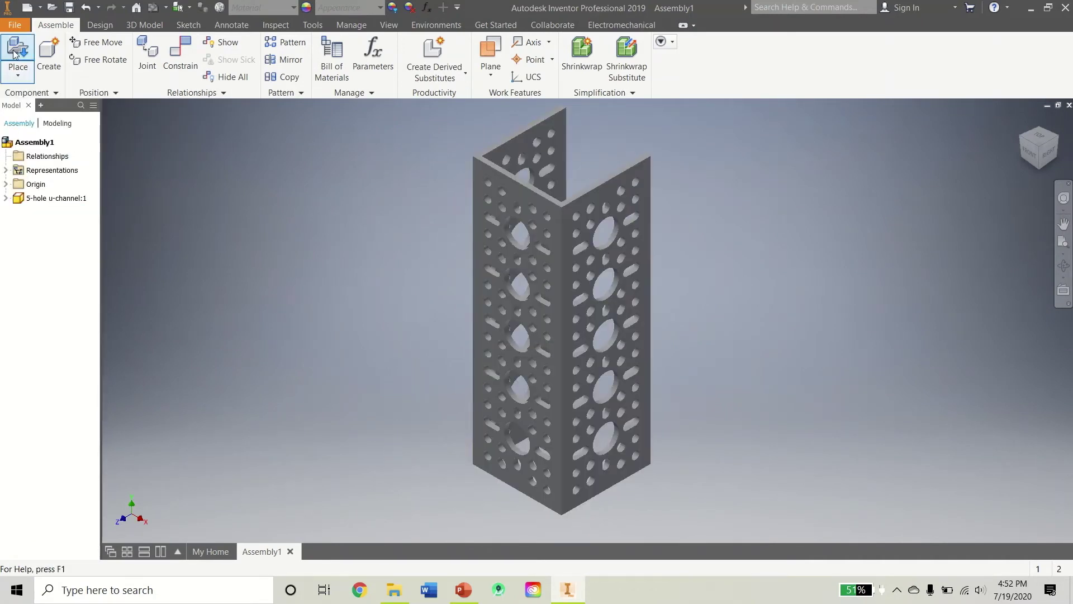
Import quad block pattern mount.STEP from the Downloads folder as a converted model and place one instance beside the u-channel
left_click(17, 79)
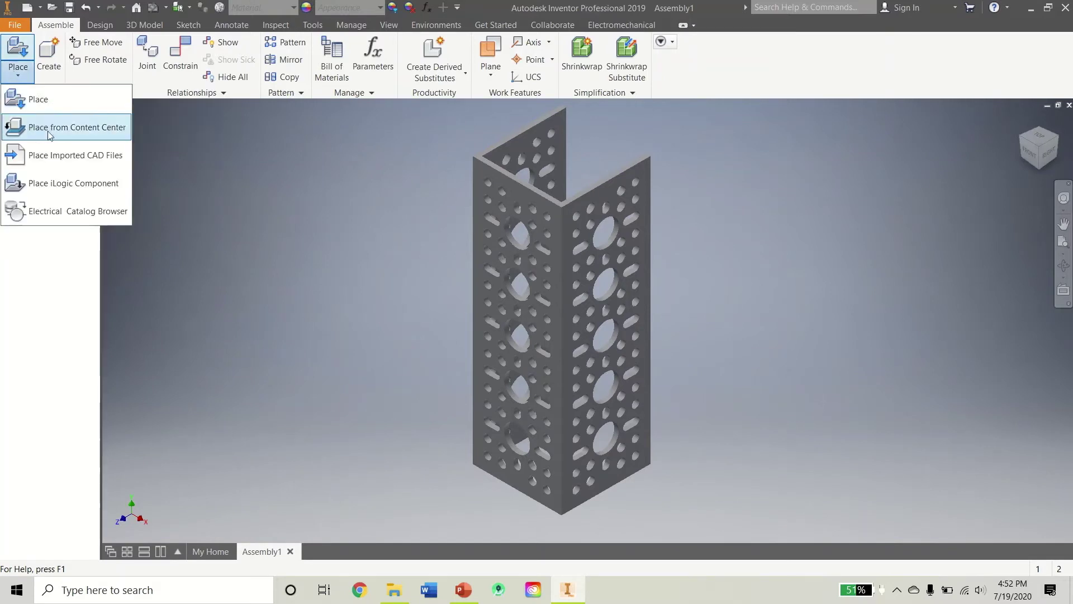
left_click(56, 156)
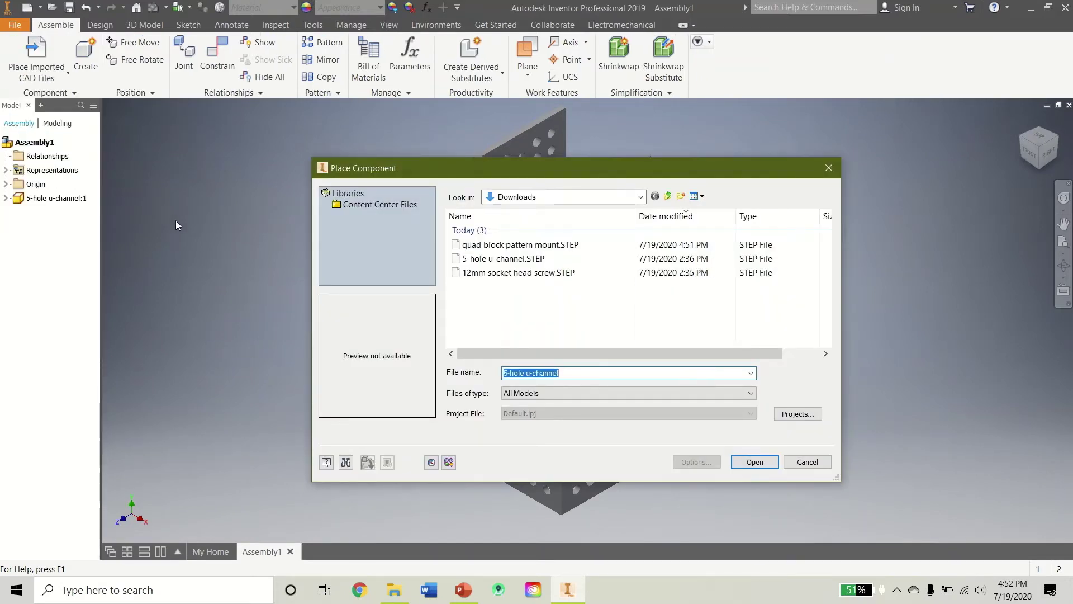
left_click(481, 250)
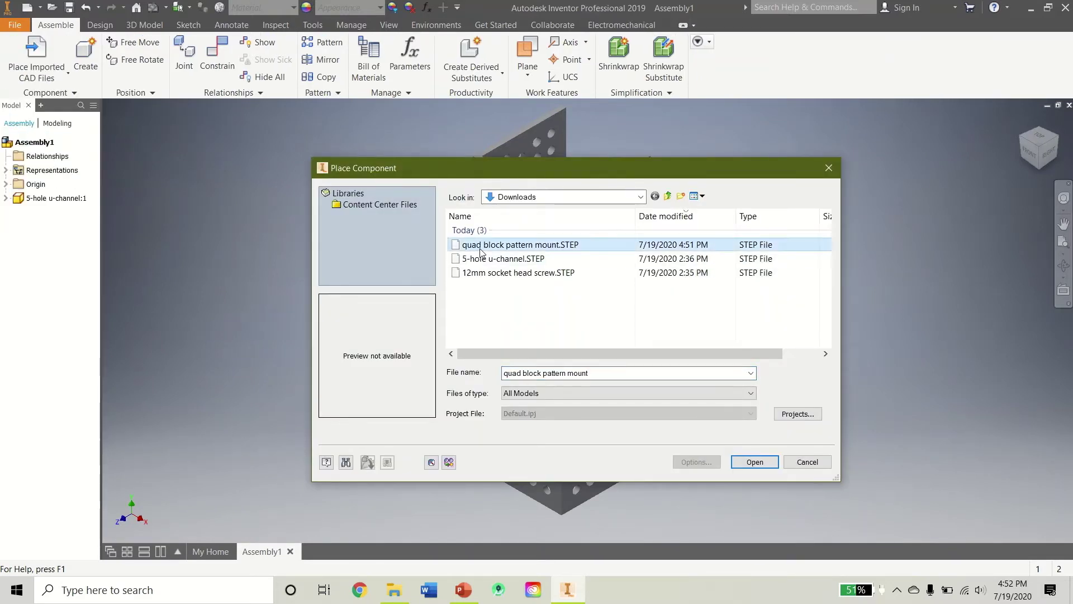
left_click(753, 460)
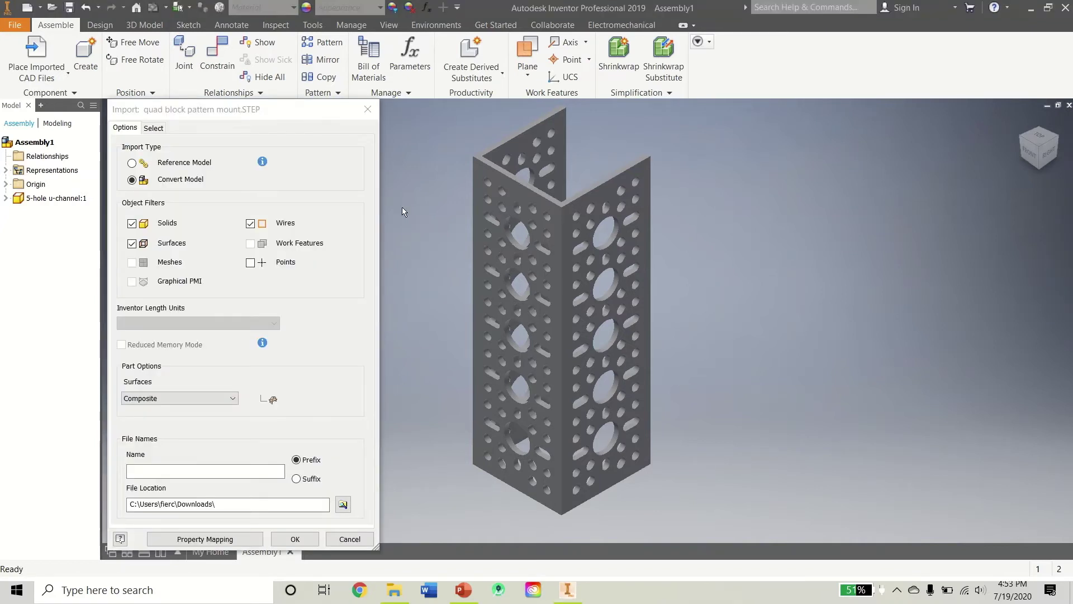
left_click(223, 120)
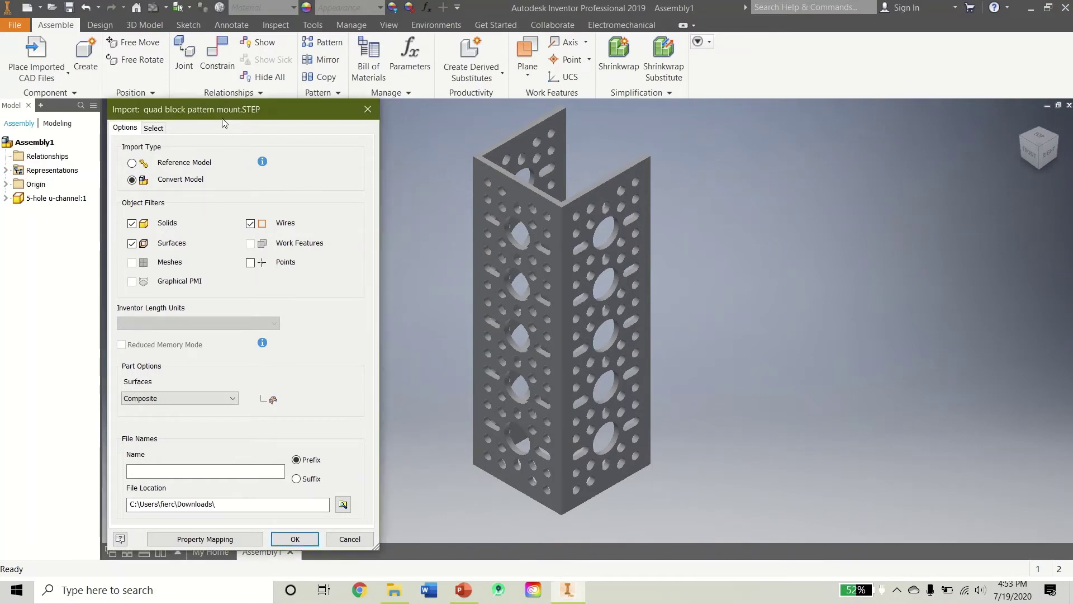
left_click(291, 539)
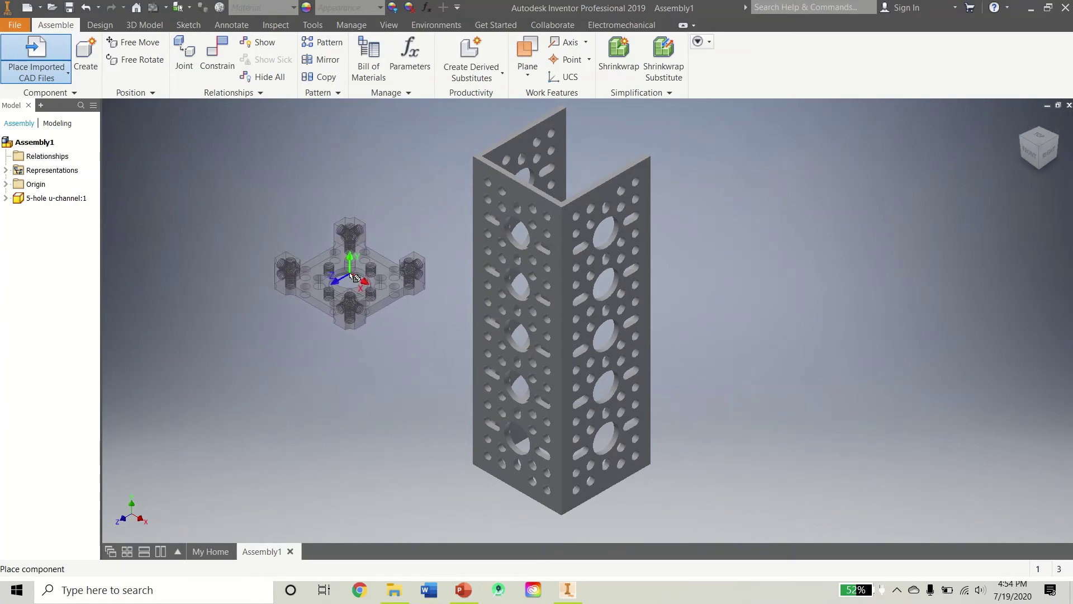
left_click(353, 260)
right_click(349, 403)
left_click(391, 398)
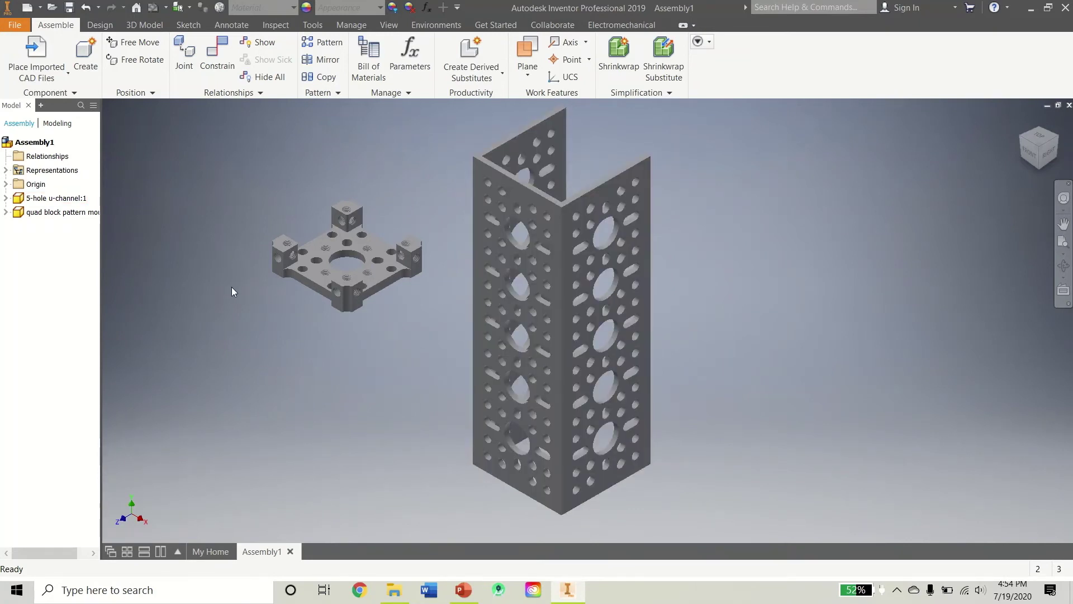
Save the assembly to the Desktop as Assembly1 together with all its dependent part files, and close it
left_click(70, 8)
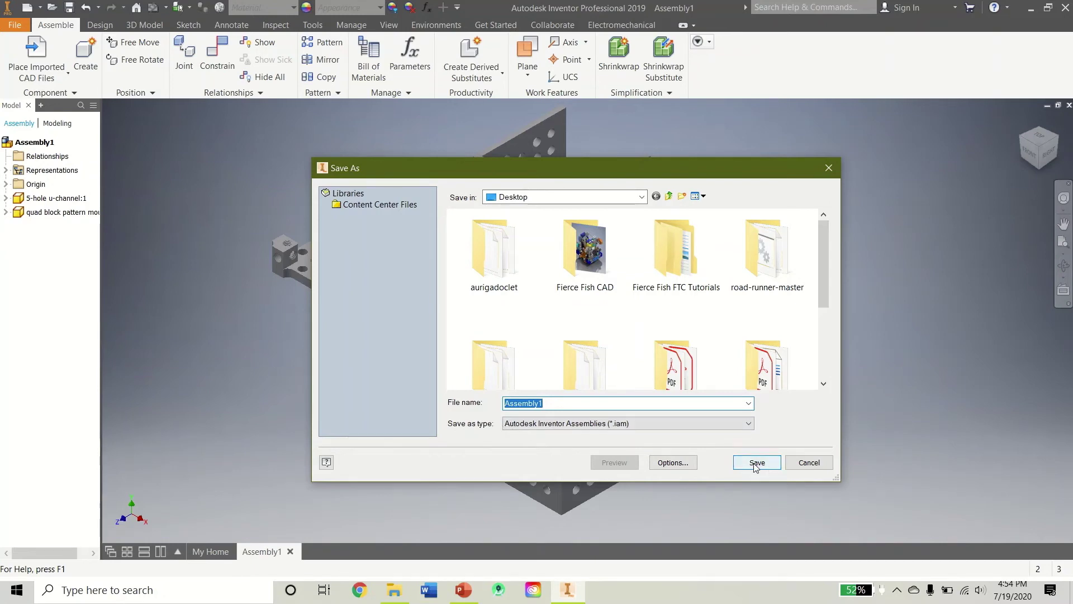
left_click(773, 469)
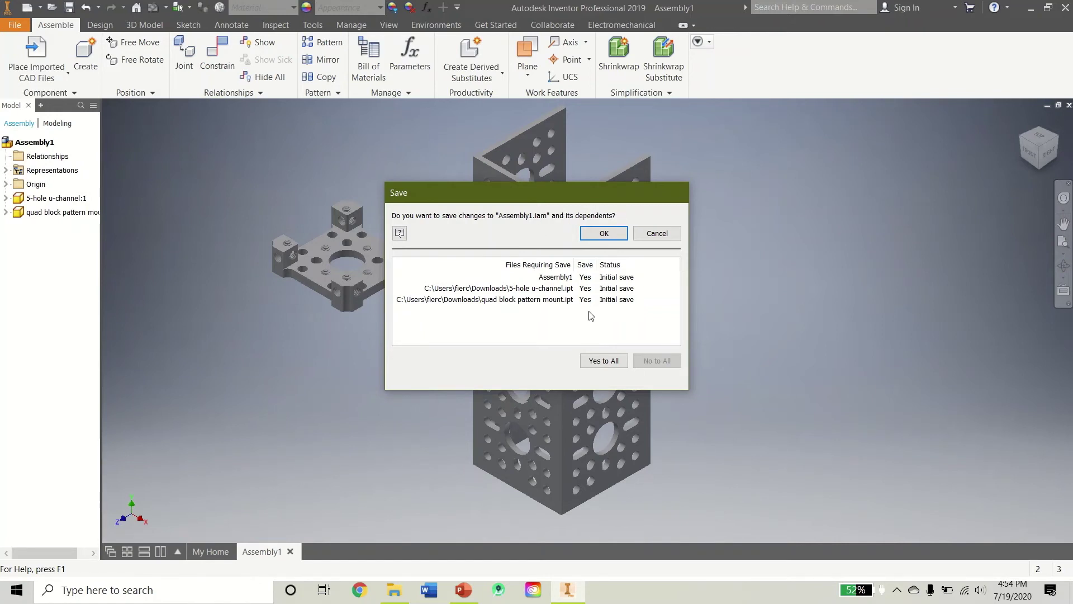
left_click(597, 364)
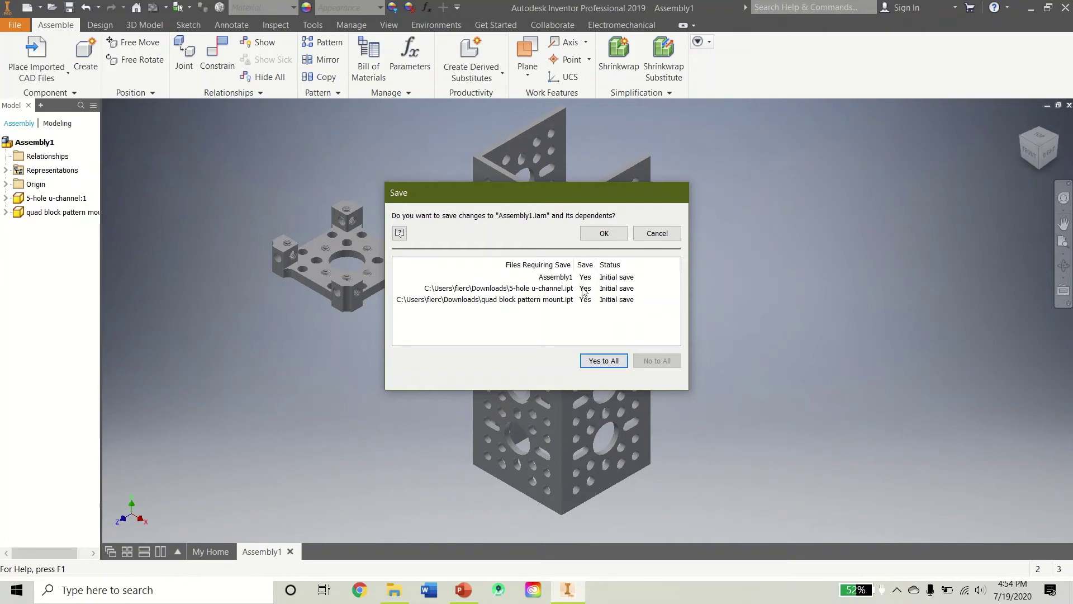
left_click(610, 234)
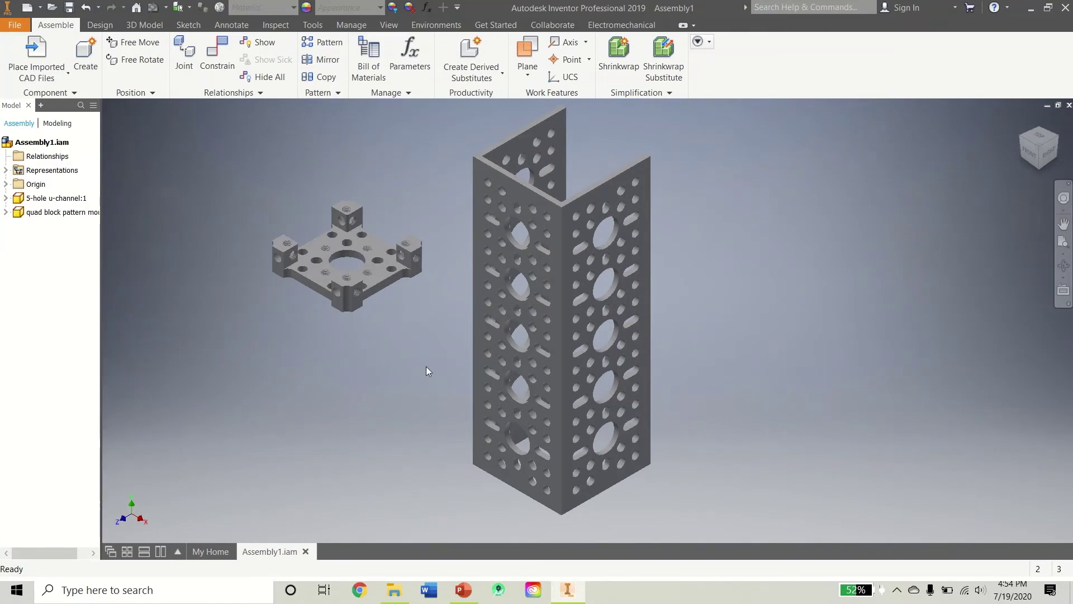
left_click(306, 551)
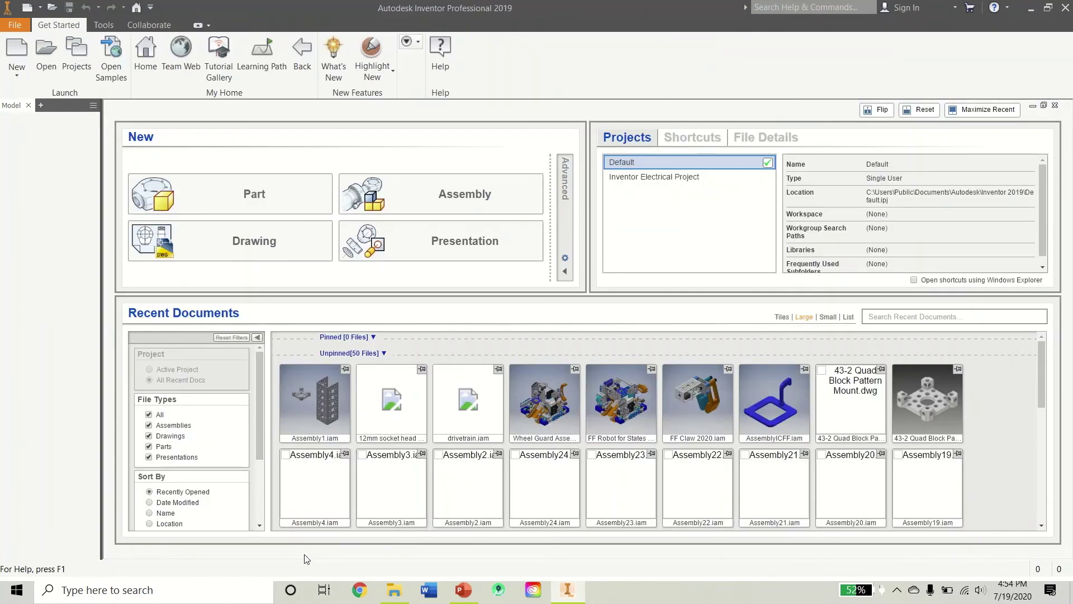
Minimize Inventor and check the converted part files and their extensions in the Downloads folder, plus the Assembly1 file on the desktop
left_click(395, 590)
left_click(1030, 8)
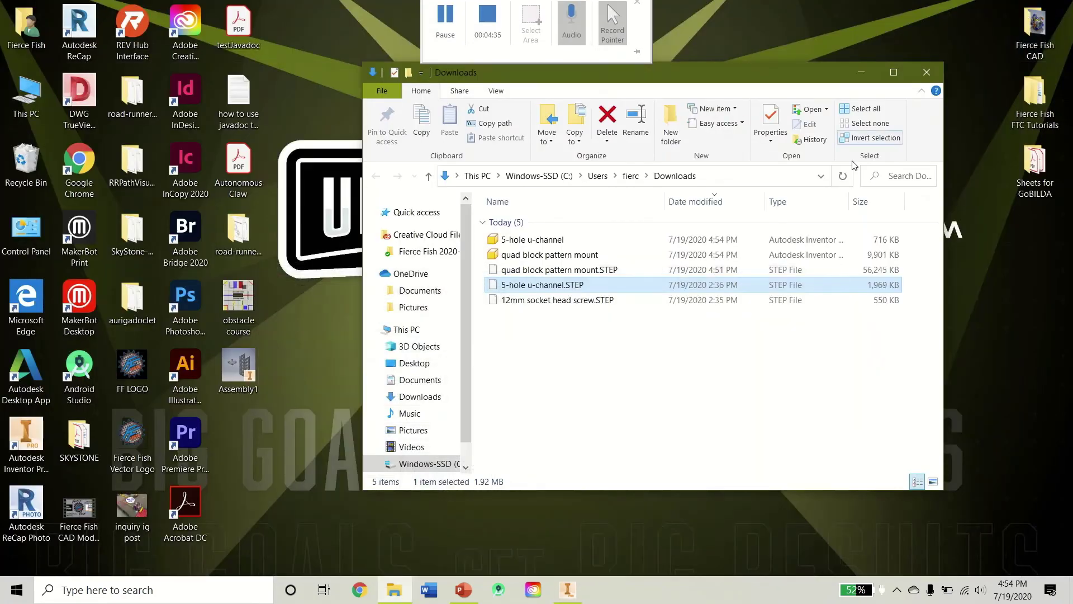
left_click(535, 254)
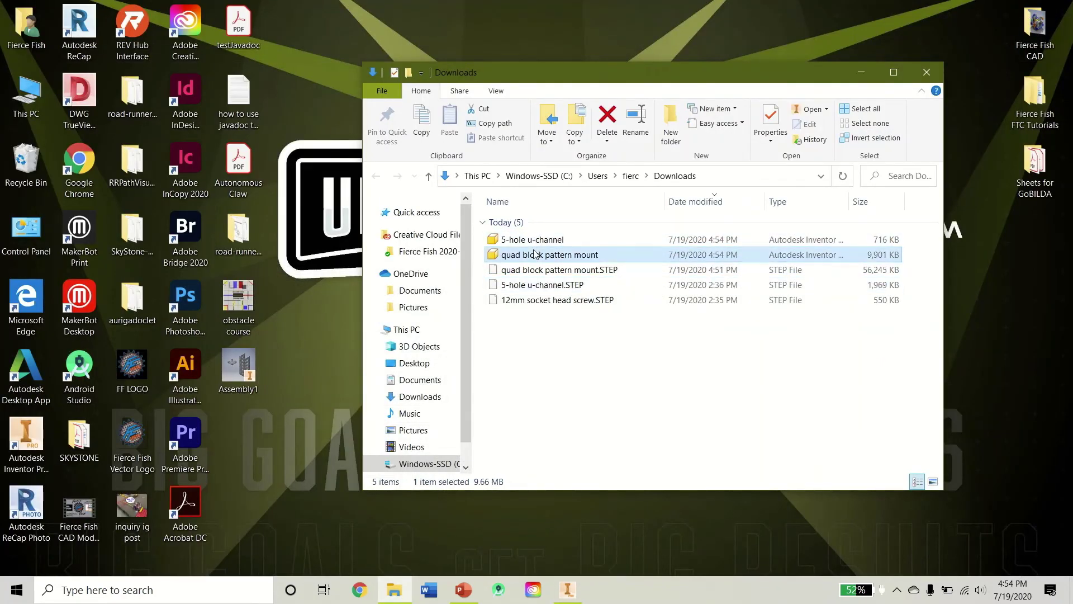
left_click(496, 92)
left_click(775, 126)
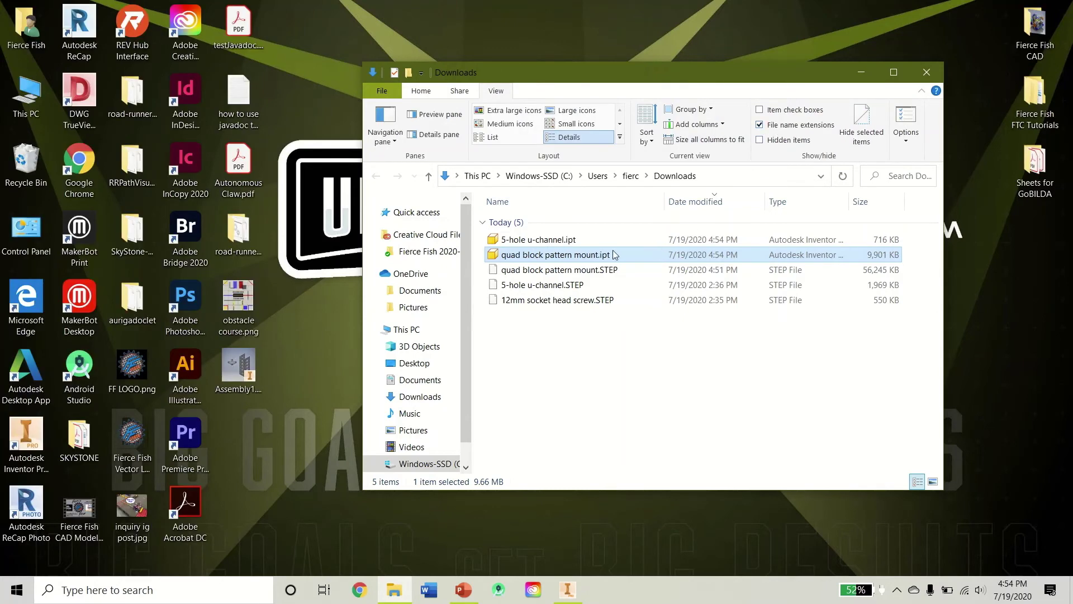
left_click(791, 125)
left_click(421, 92)
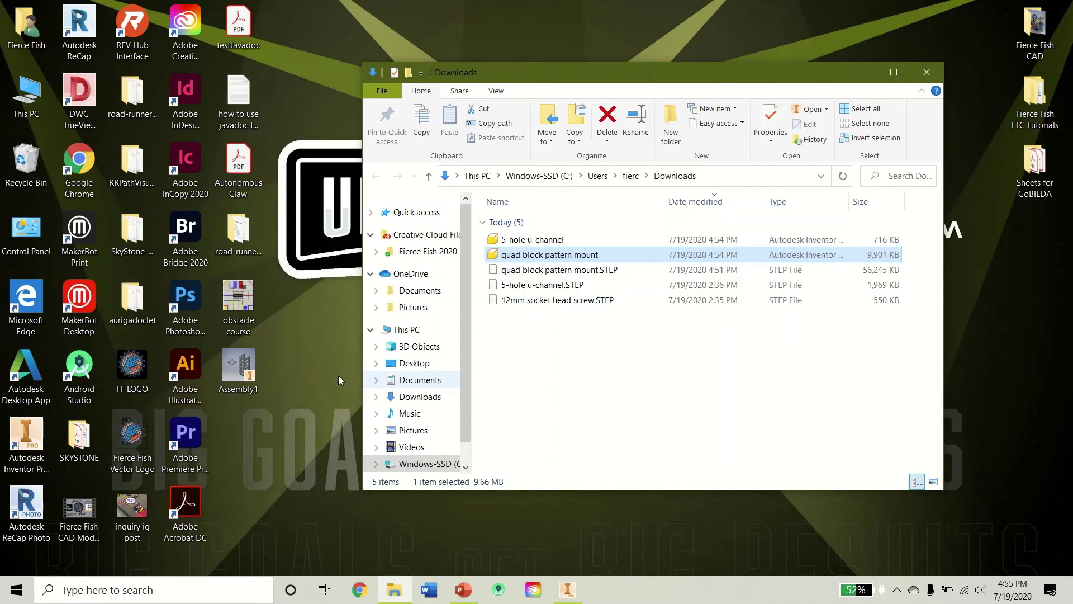
left_click(249, 376)
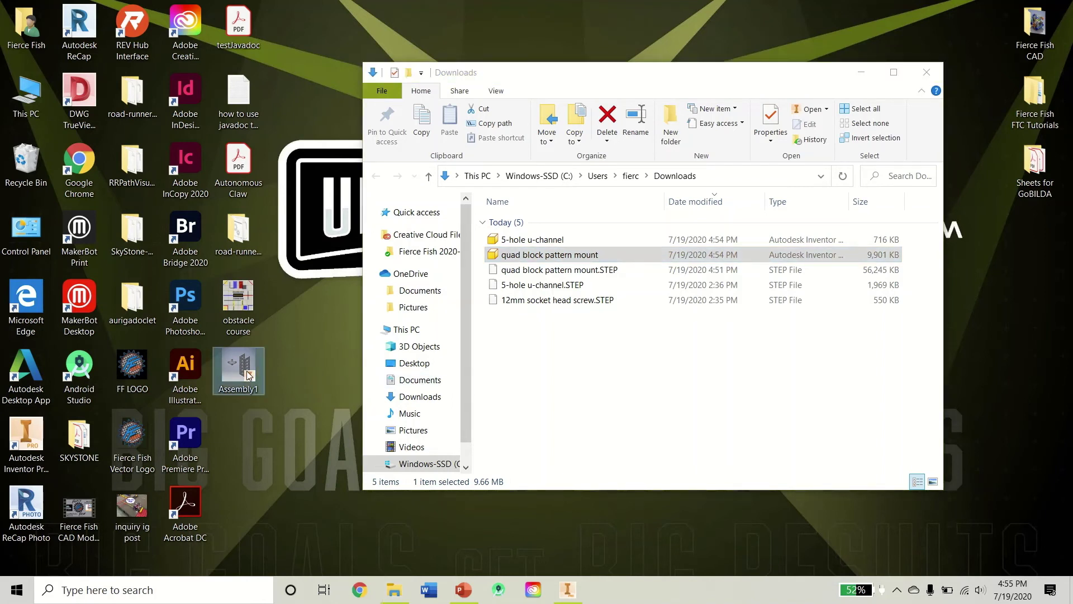
left_click(538, 372)
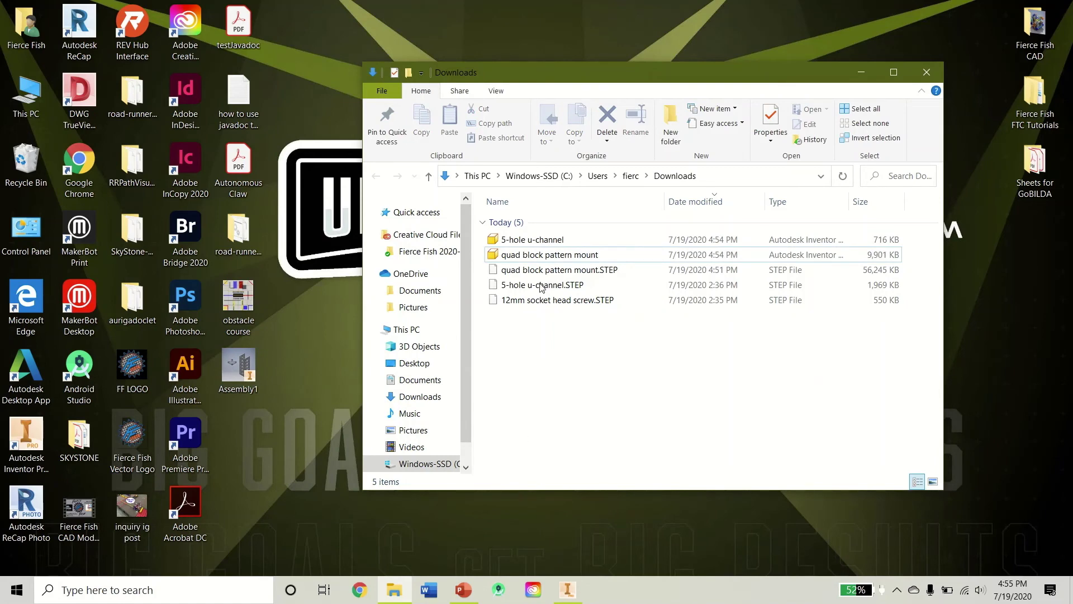
Return to Inventor and import 12mm socket head screw.STEP from the Downloads folder as a converted part, without an assembly
left_click(566, 591)
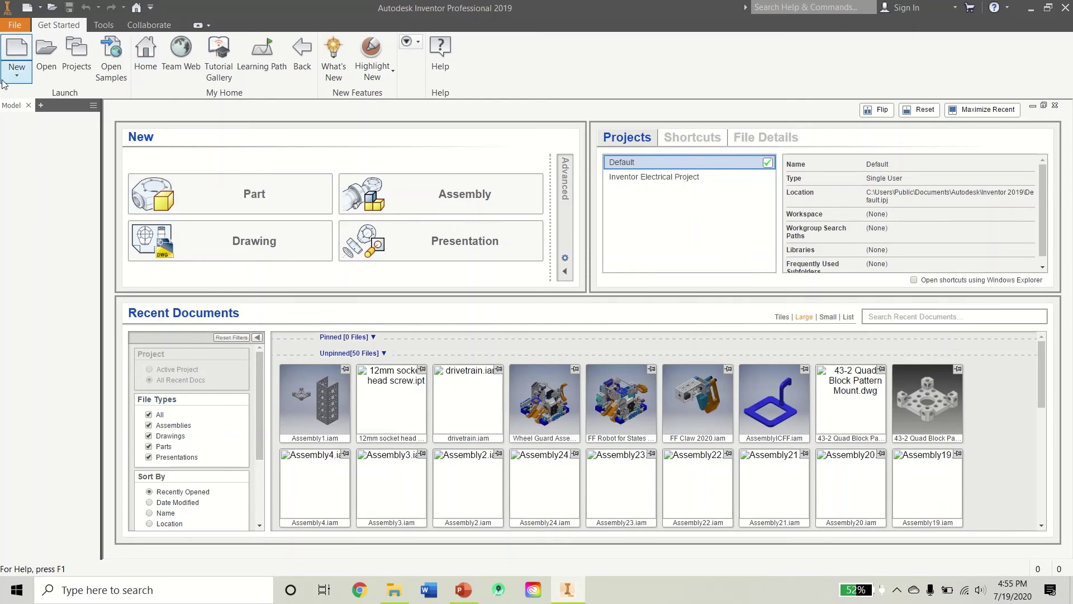
left_click(24, 76)
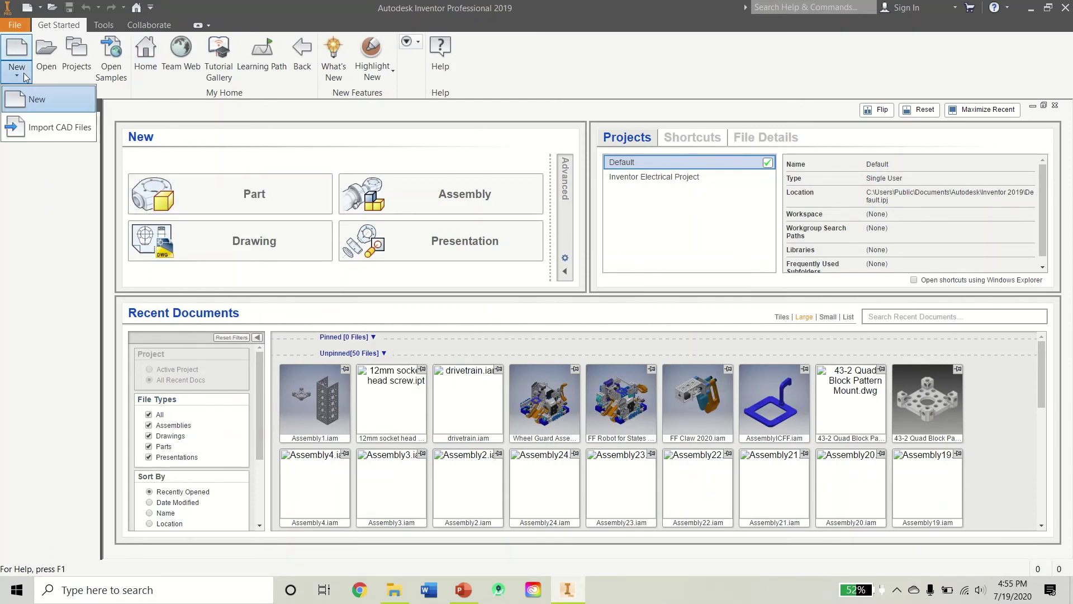
left_click(31, 126)
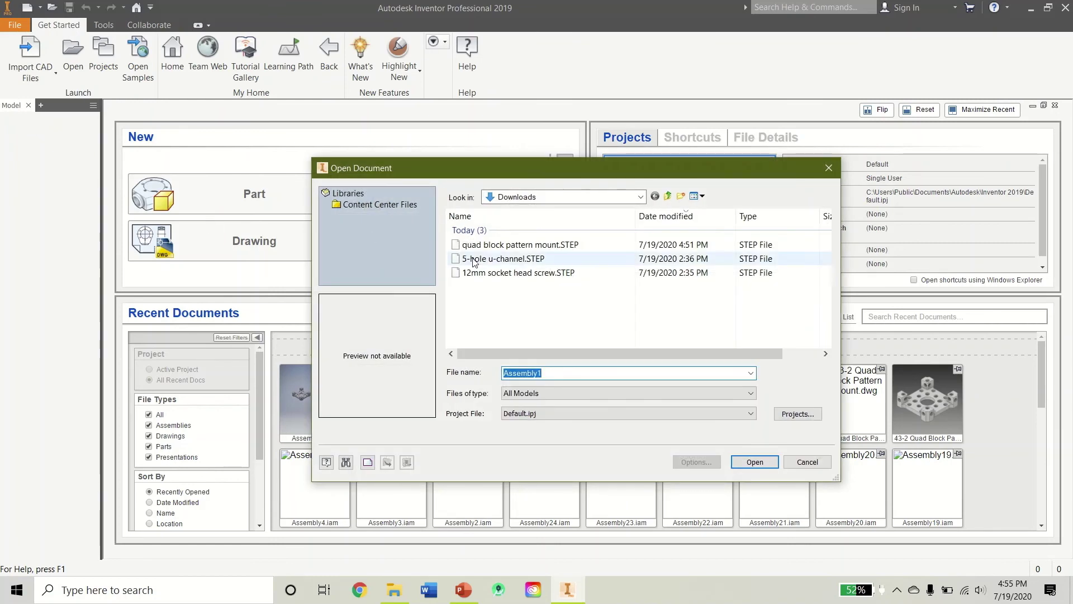
left_click(492, 272)
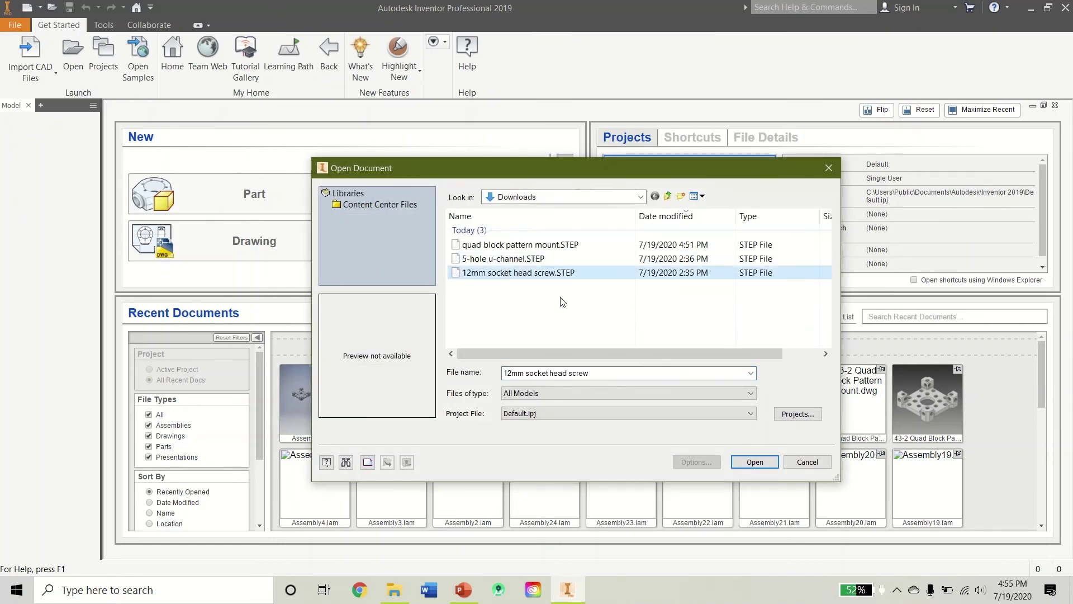
left_click(752, 463)
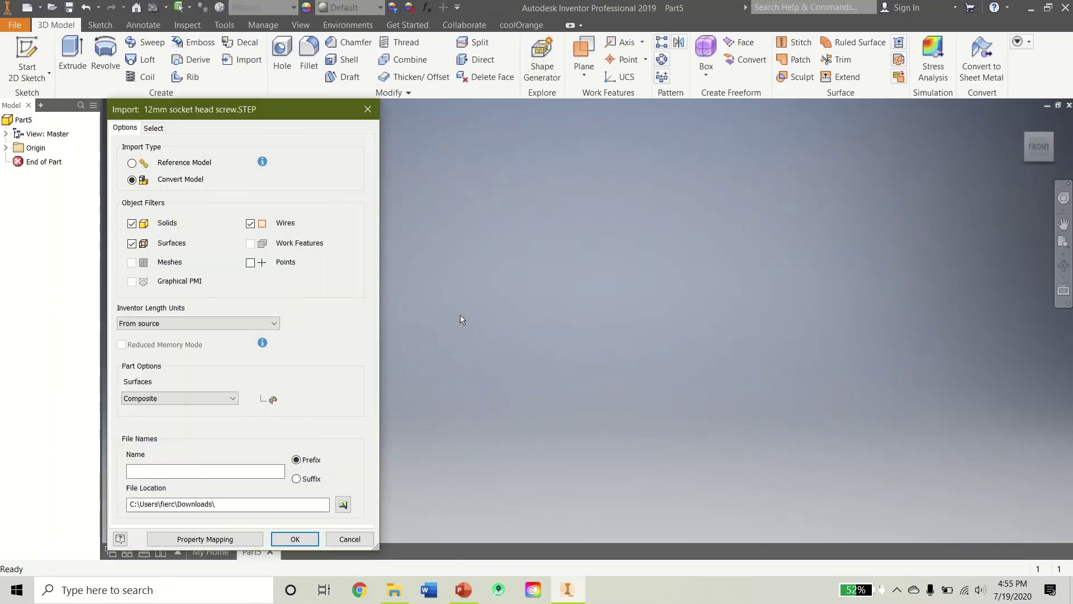
left_click(293, 539)
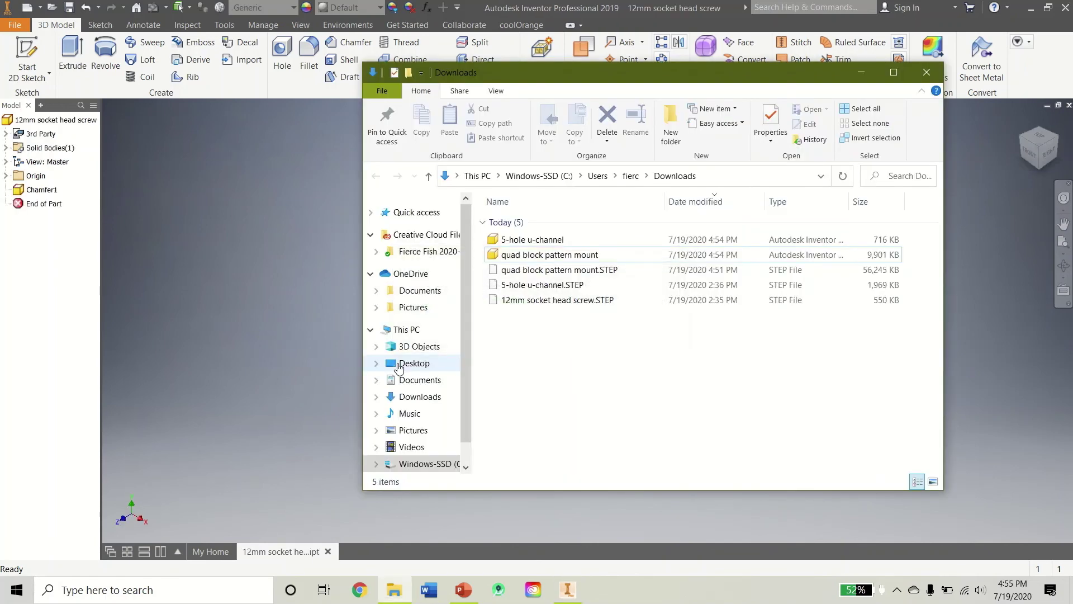
left_click(866, 78)
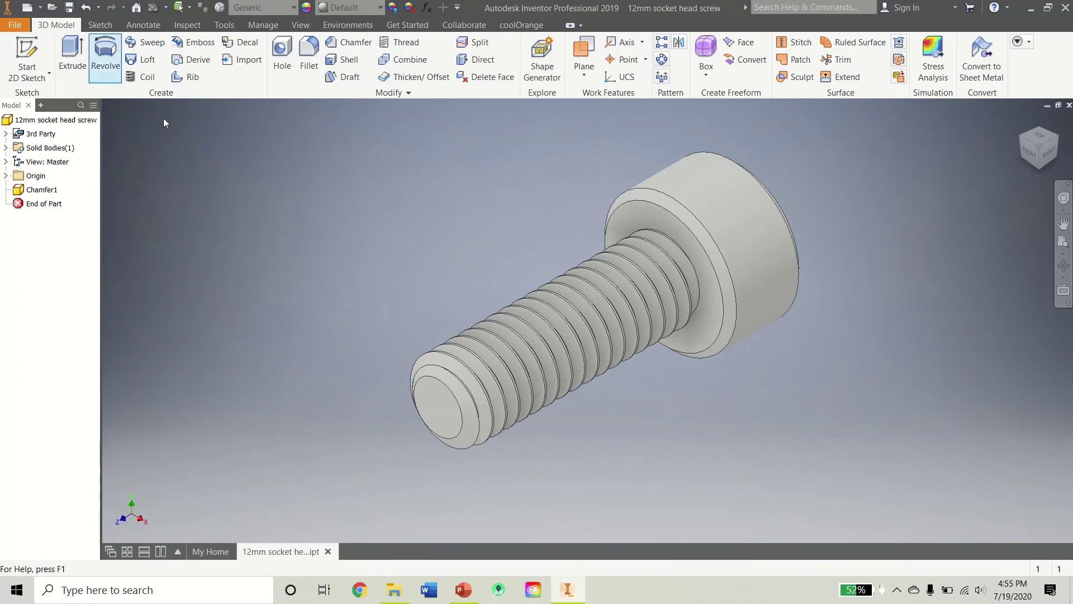
Check the Downloads folder for the converted 12mm socket head screw part file and close the folder window
left_click(395, 523)
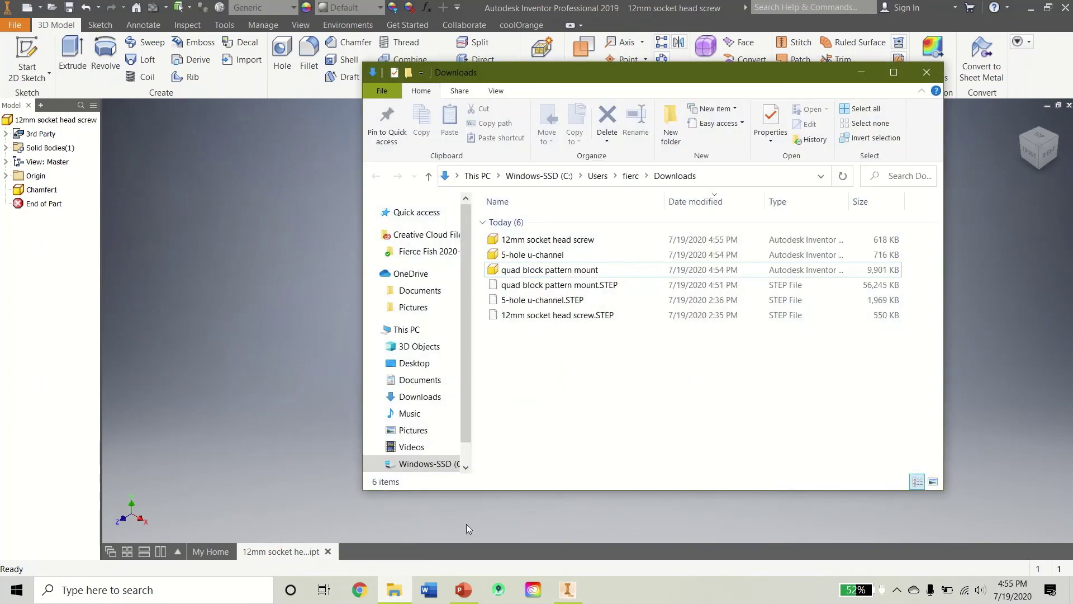
left_click(553, 242)
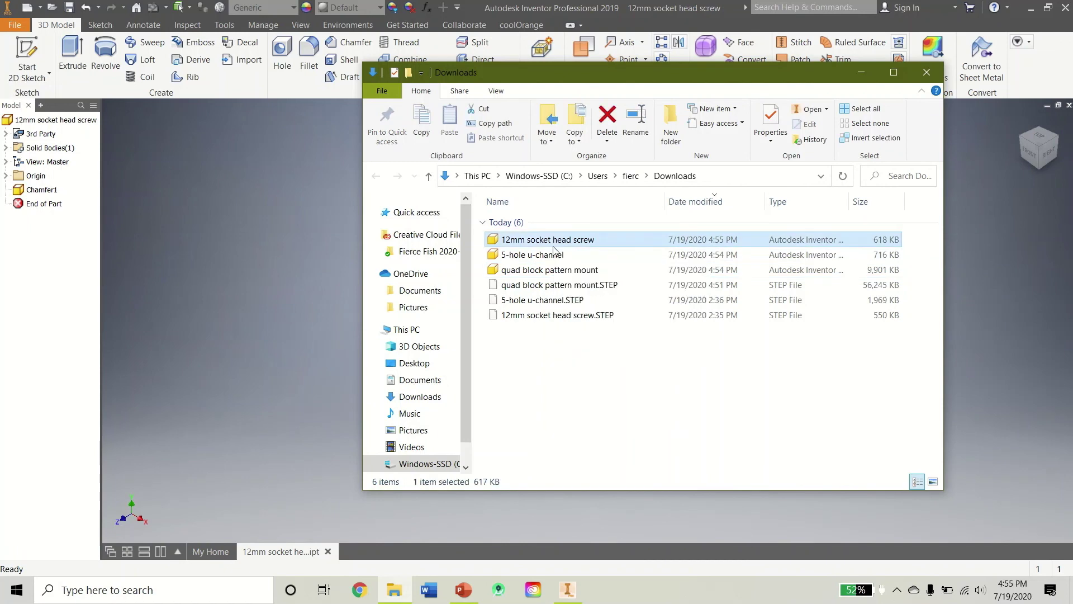
left_click(570, 376)
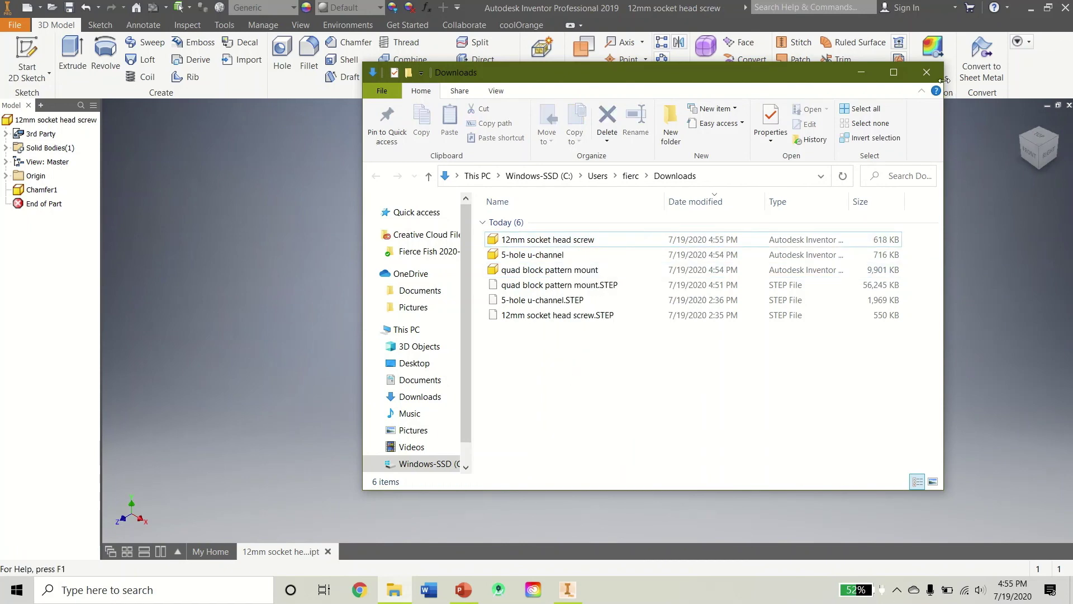
left_click(927, 72)
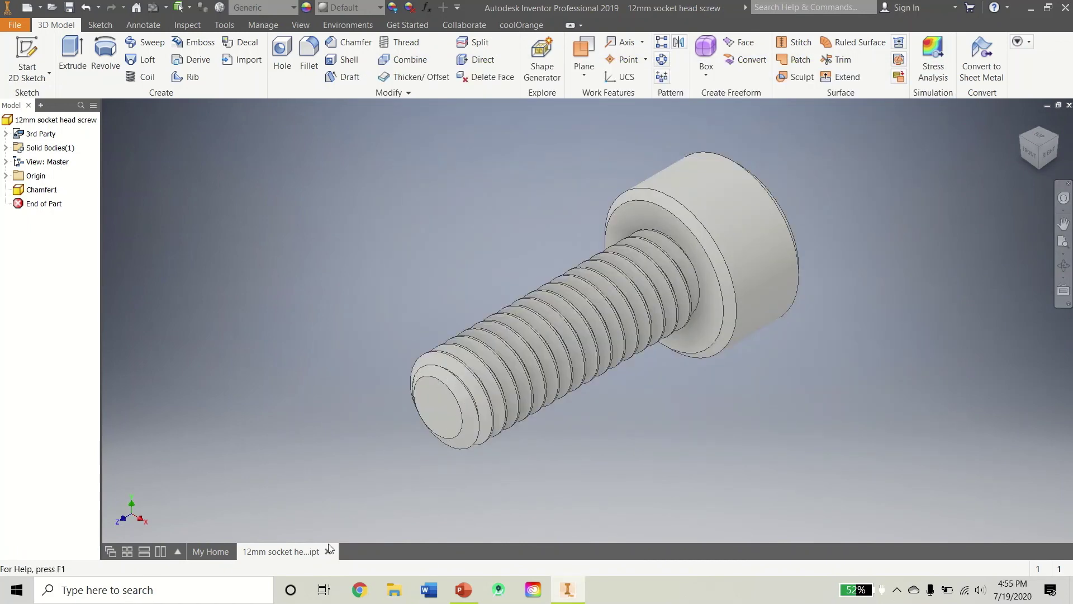